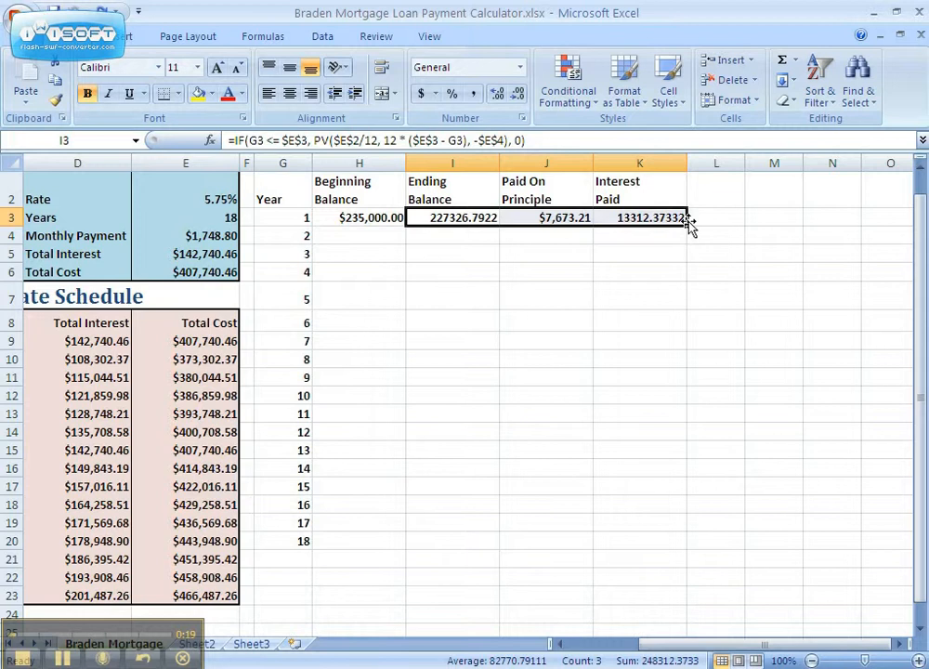
- Copy the ending balance, principle and interest formulas in I3:K3 down through row 20
drag(686, 224, 662, 547)
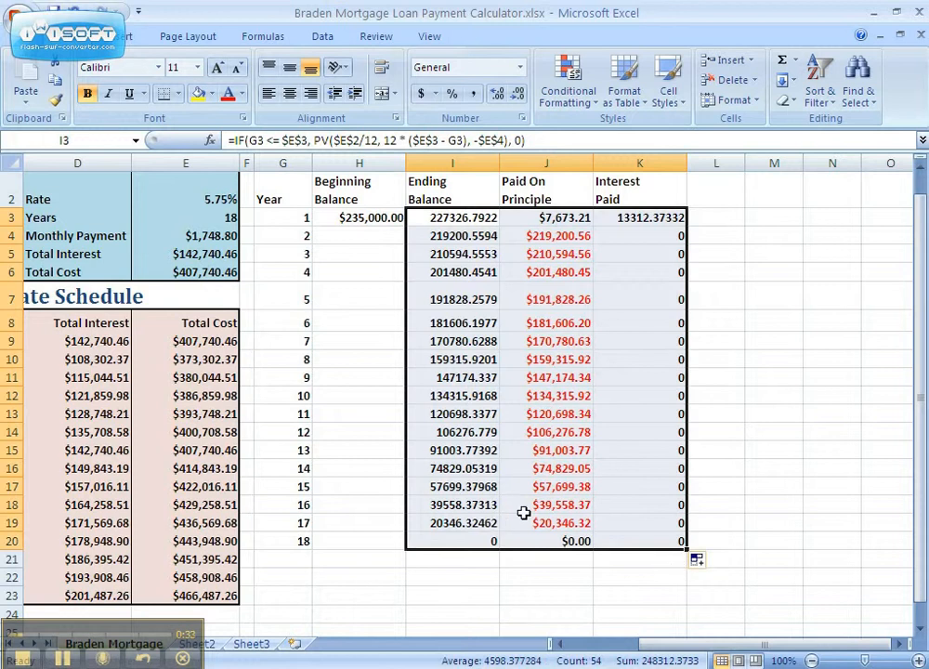
click(563, 234)
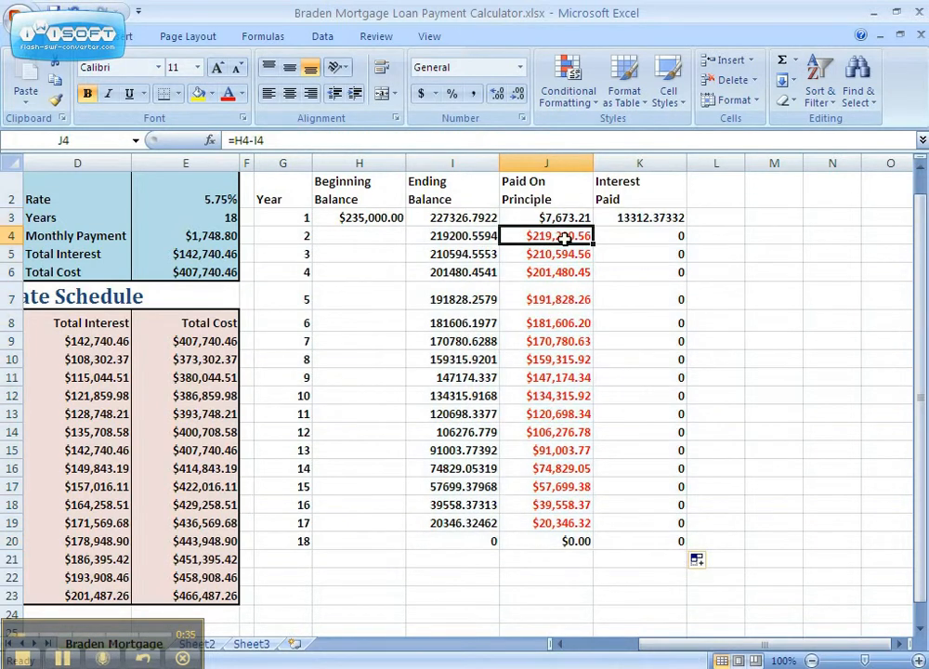
- Enter =I3 as the year 2 beginning balance in H4 and copy the formula down to H20
click(350, 234)
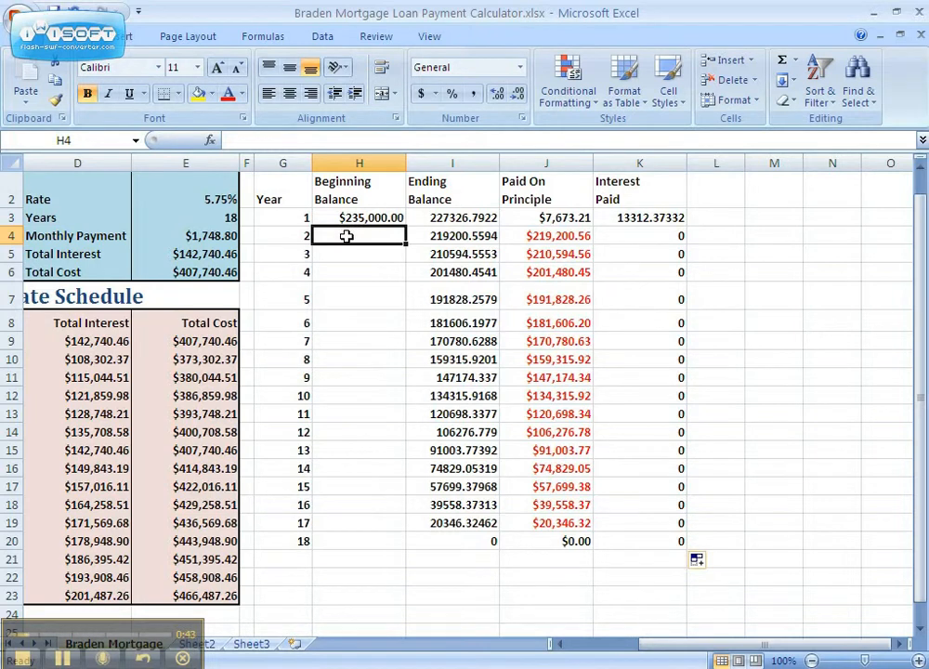
text(=)
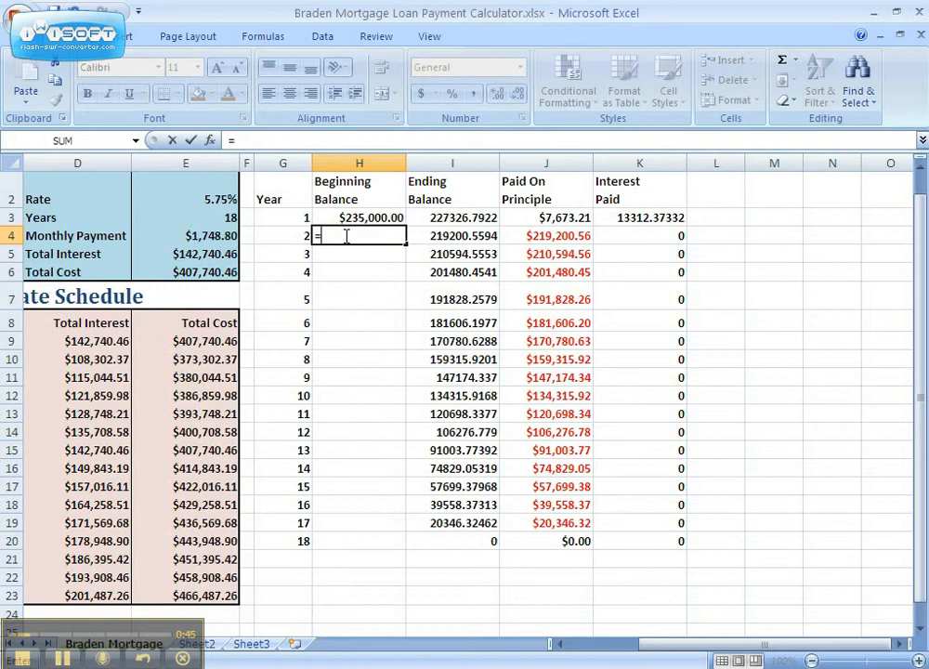
text(i3)
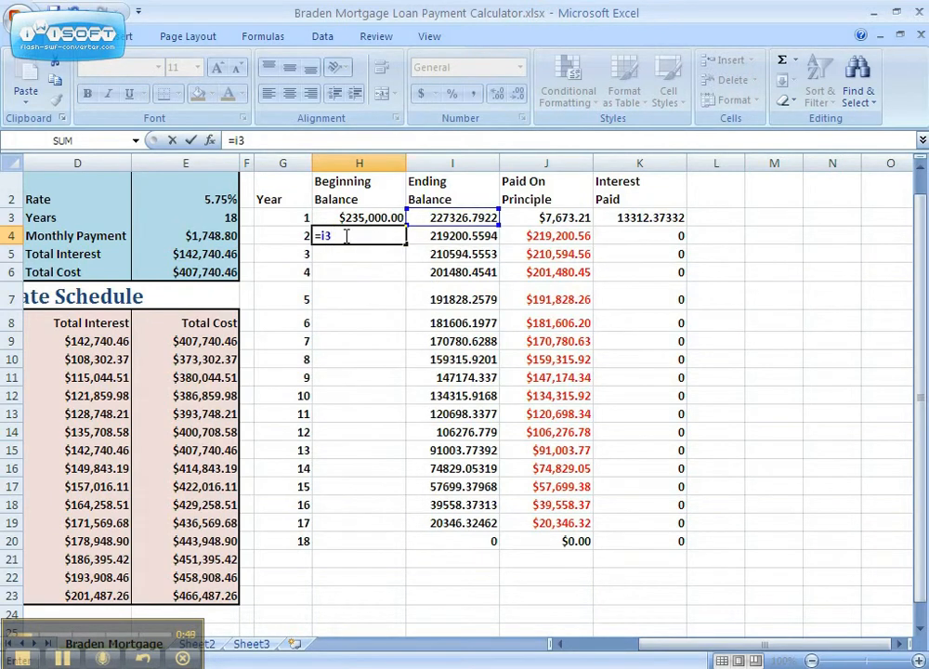
key(Return)
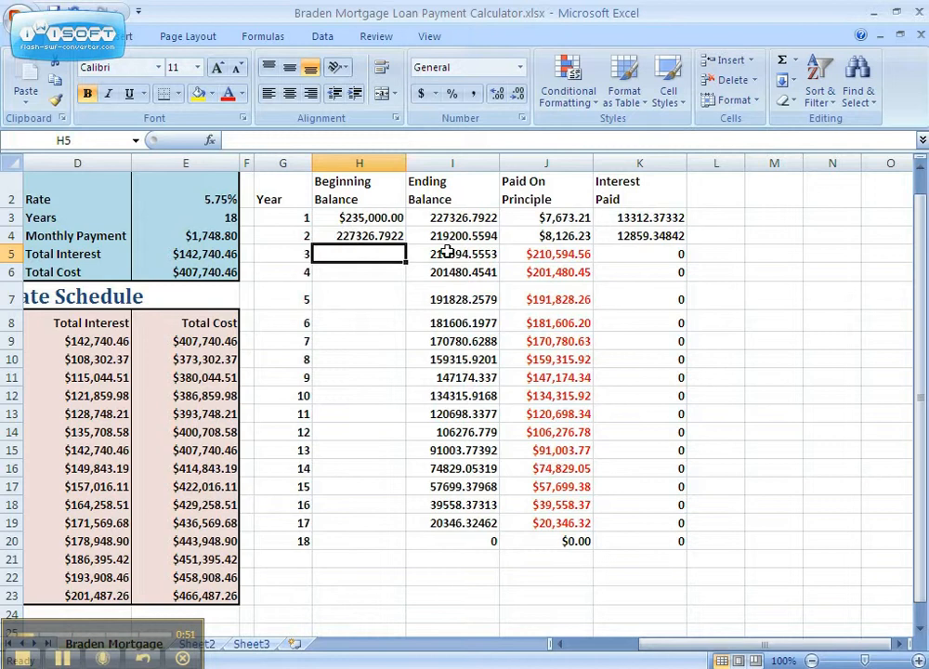
click(423, 212)
click(390, 235)
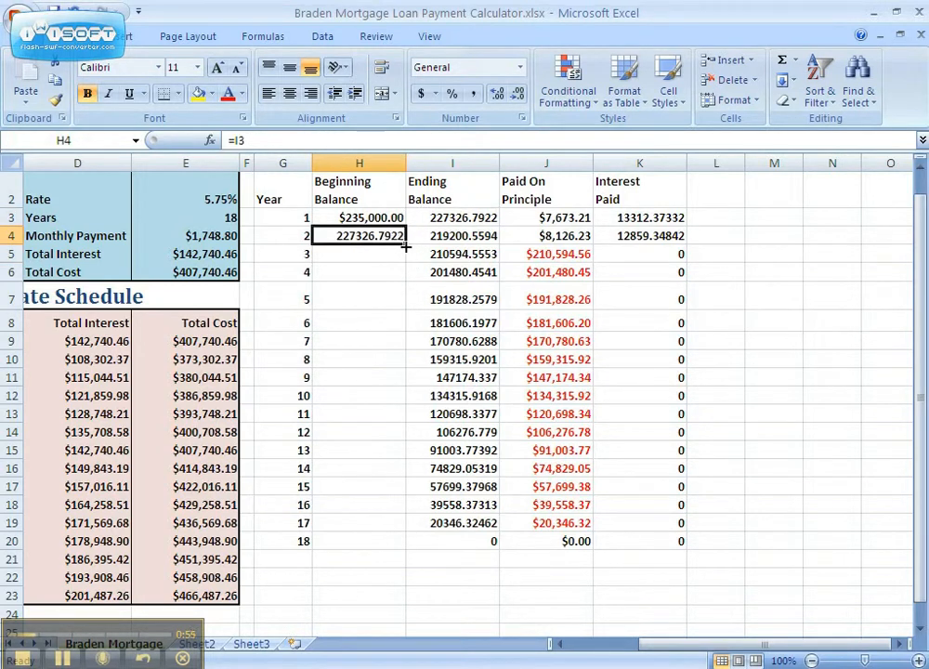
drag(406, 247, 397, 554)
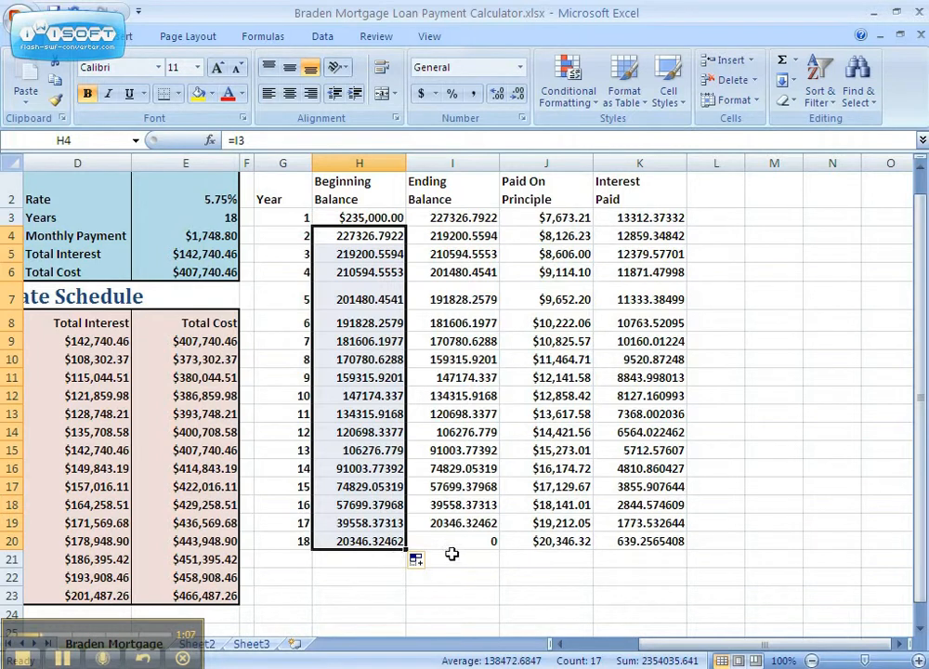
- Label I21 "Subtotal" and sum the Paid On Principle and Interest Paid columns in J21:K21
click(458, 561)
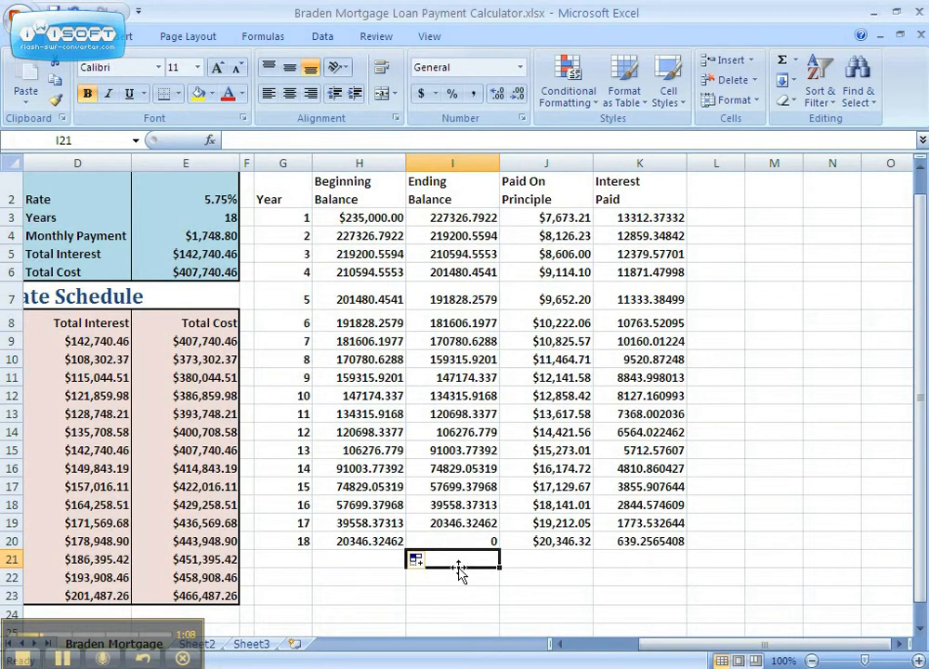
text(Subtota)
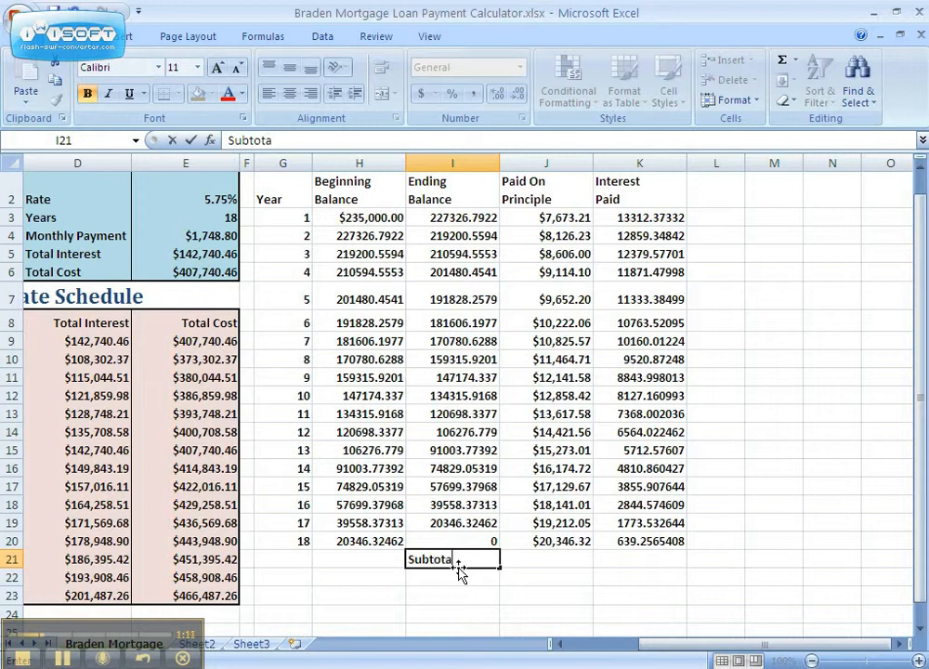
text(l)
click(535, 562)
drag(535, 561, 621, 555)
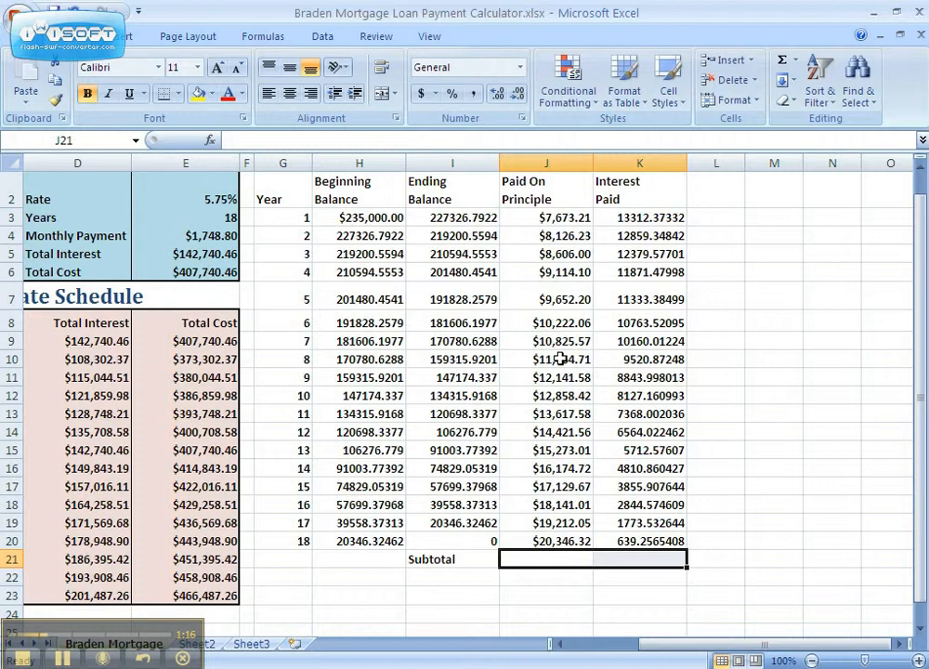
click(782, 63)
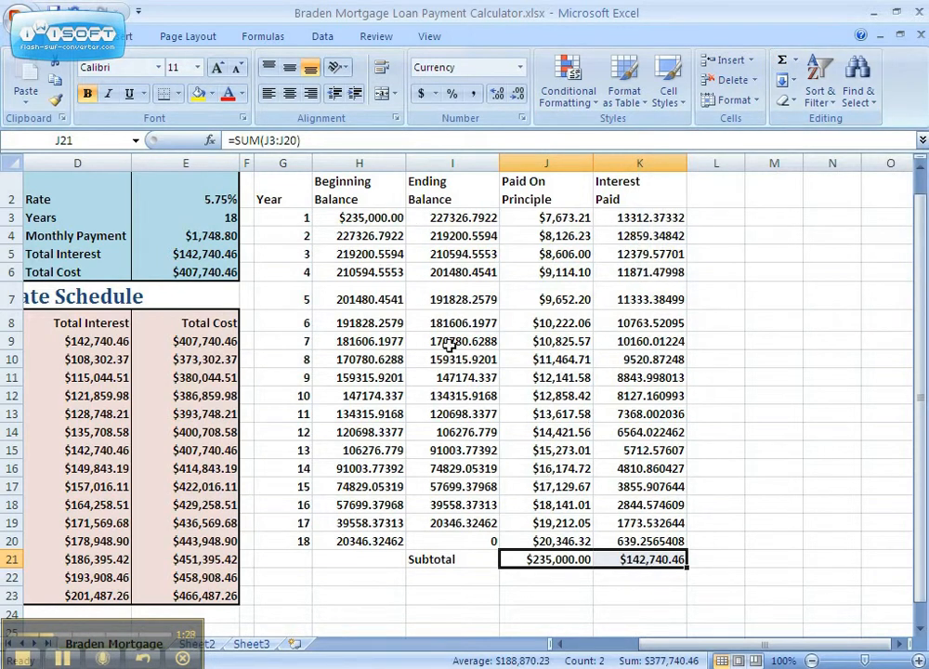
- Label I22 "Down Pymt" and reference the down payment in K22 with =C5
drag(917, 286, 916, 262)
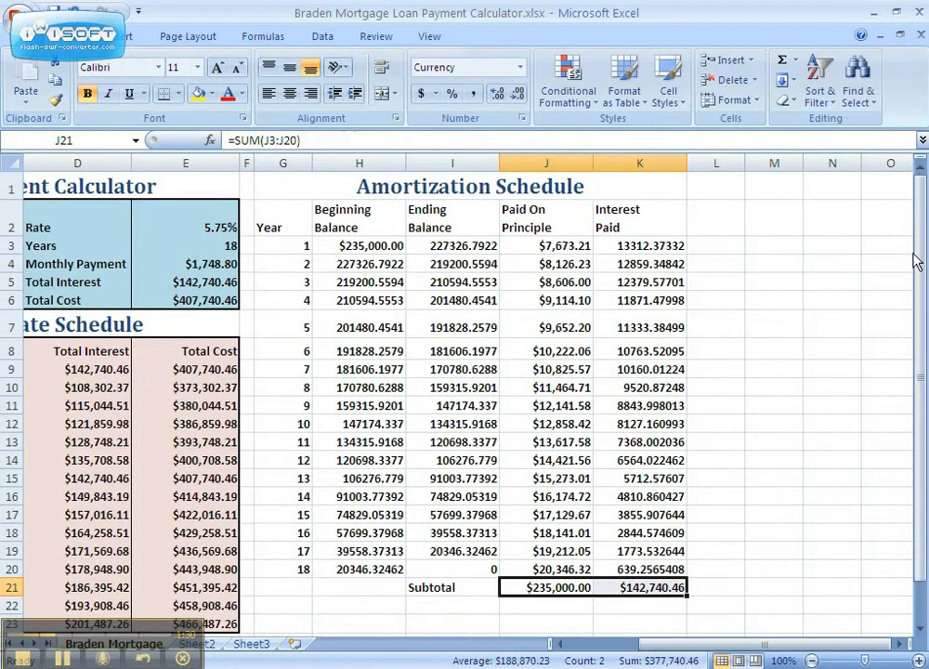
drag(698, 656, 624, 658)
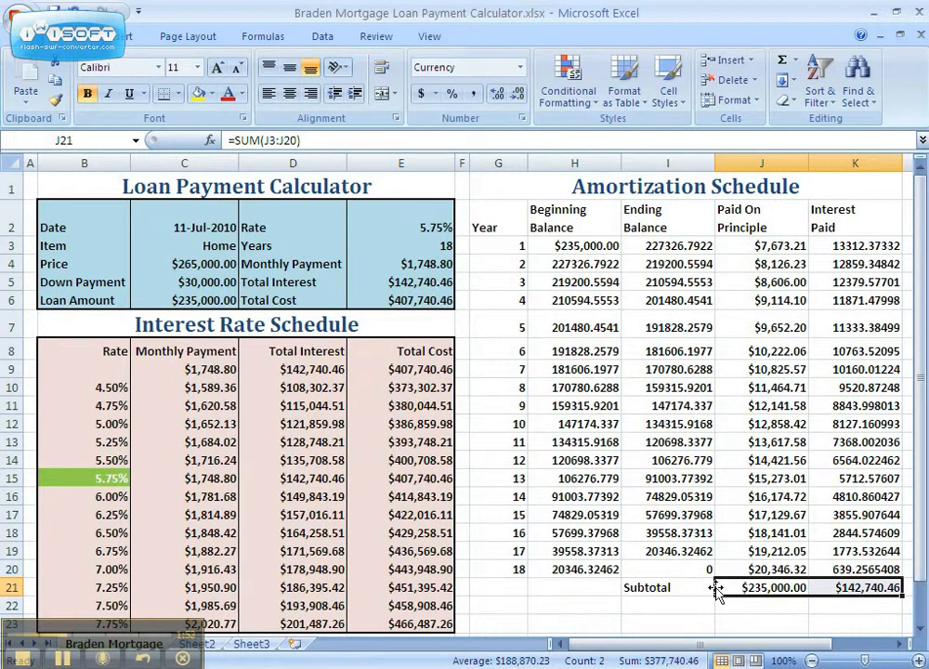
click(685, 602)
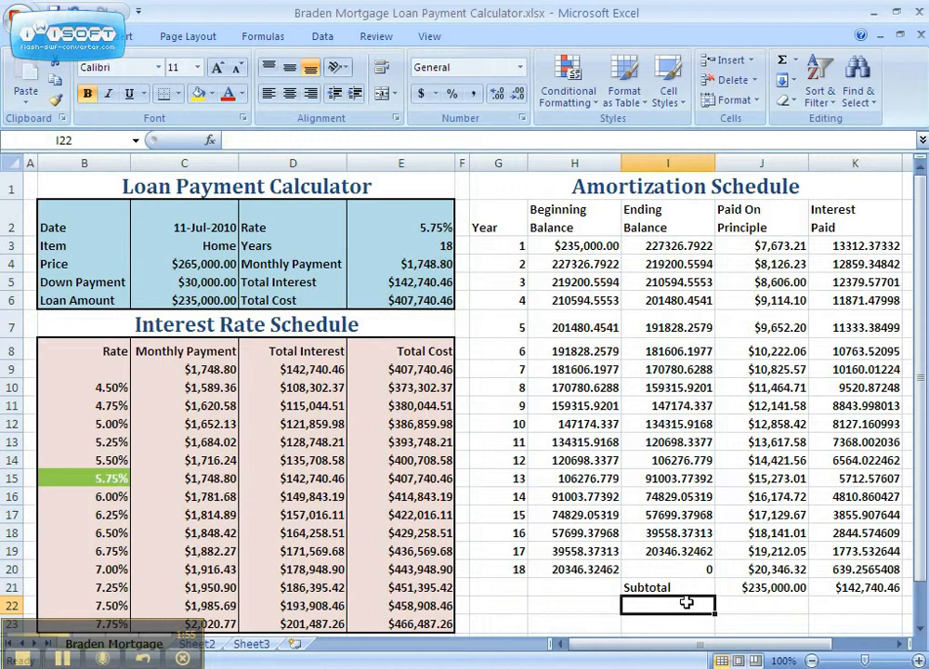
text(Dow)
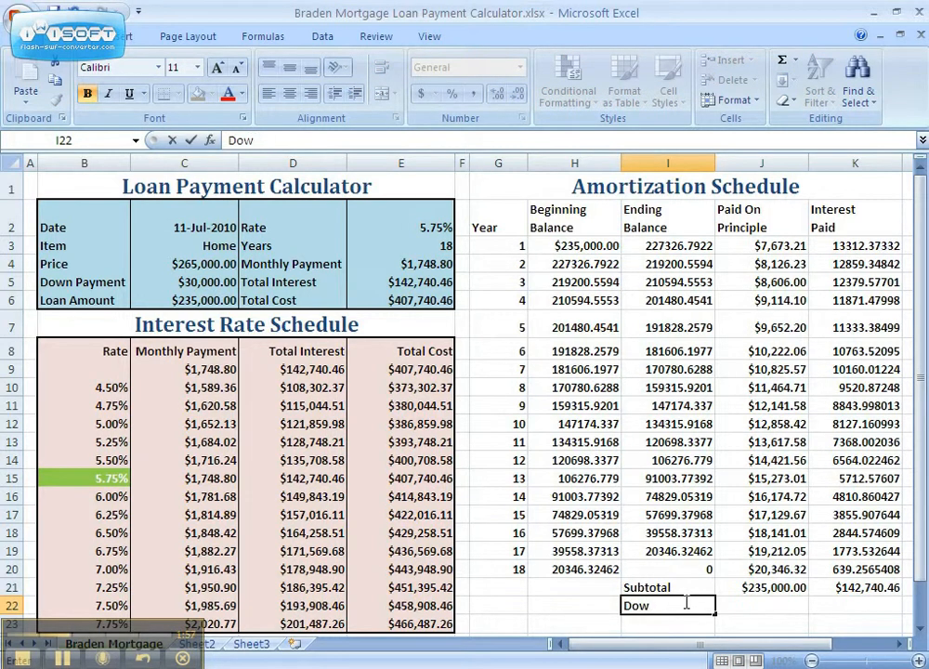
text(n Pymt)
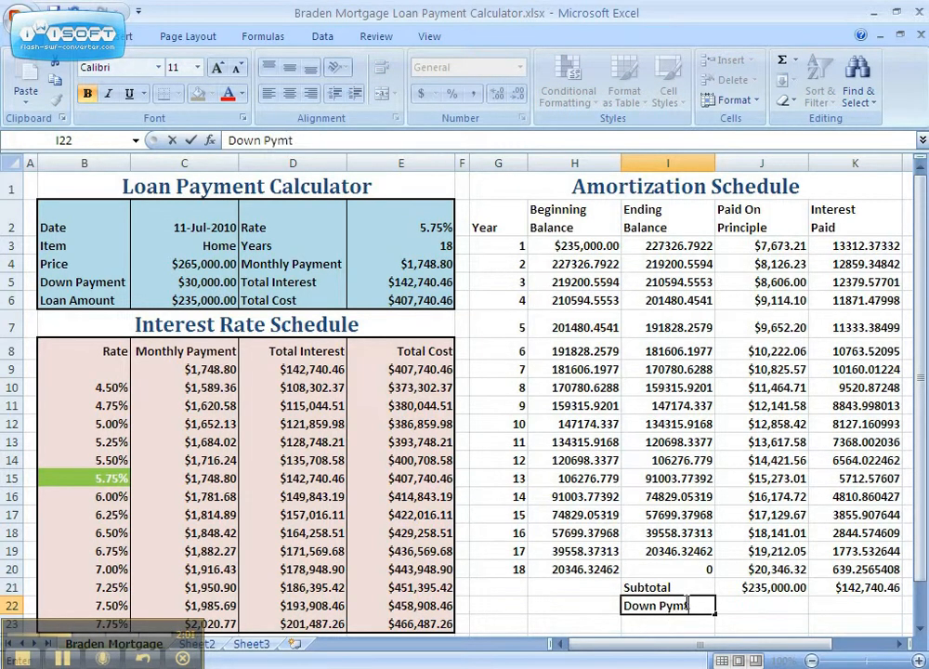
key(Tab)
key(Tab)
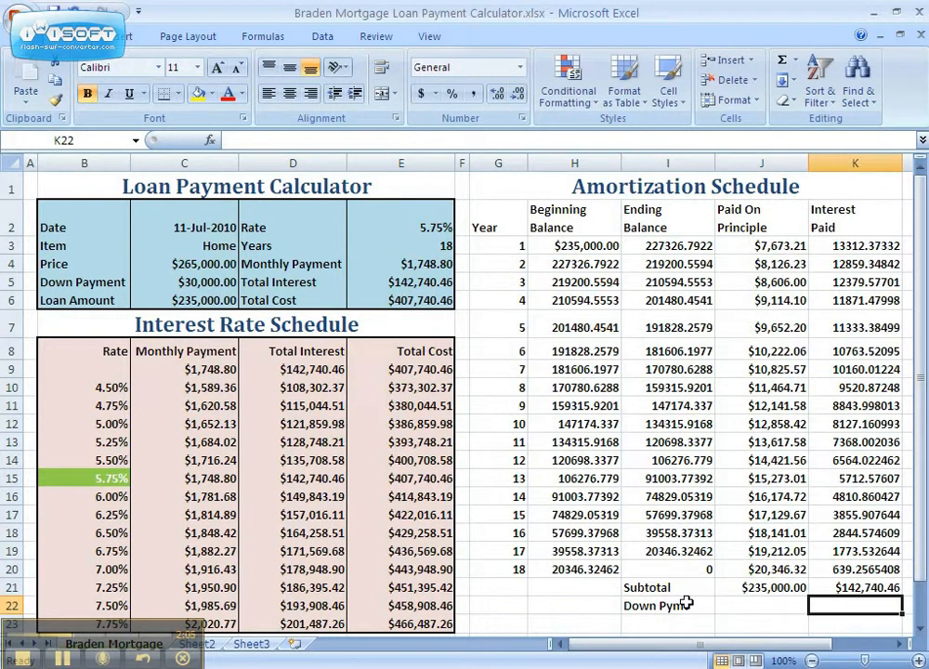
text(=)
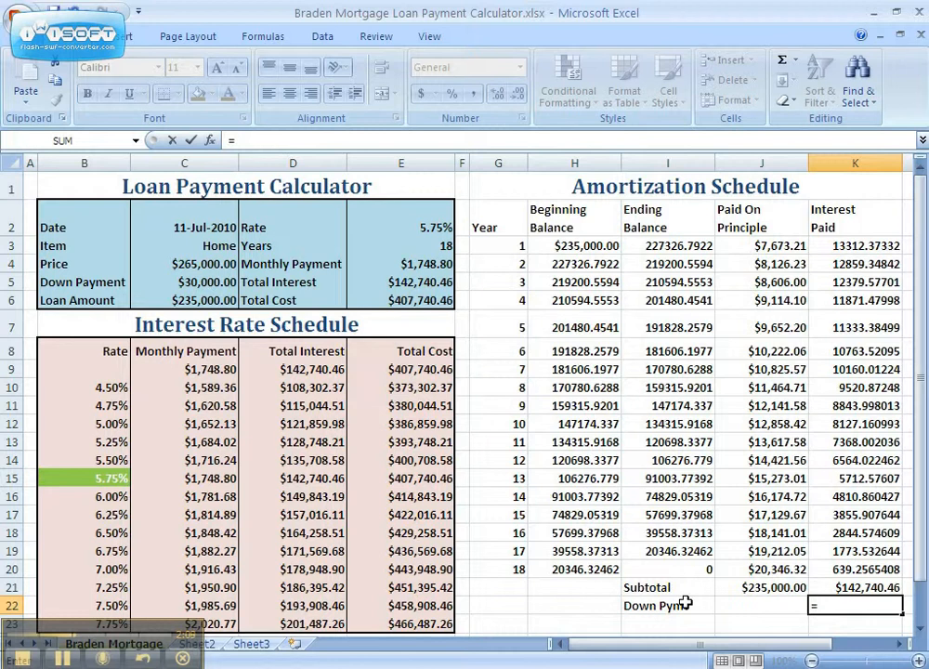
text(c5)
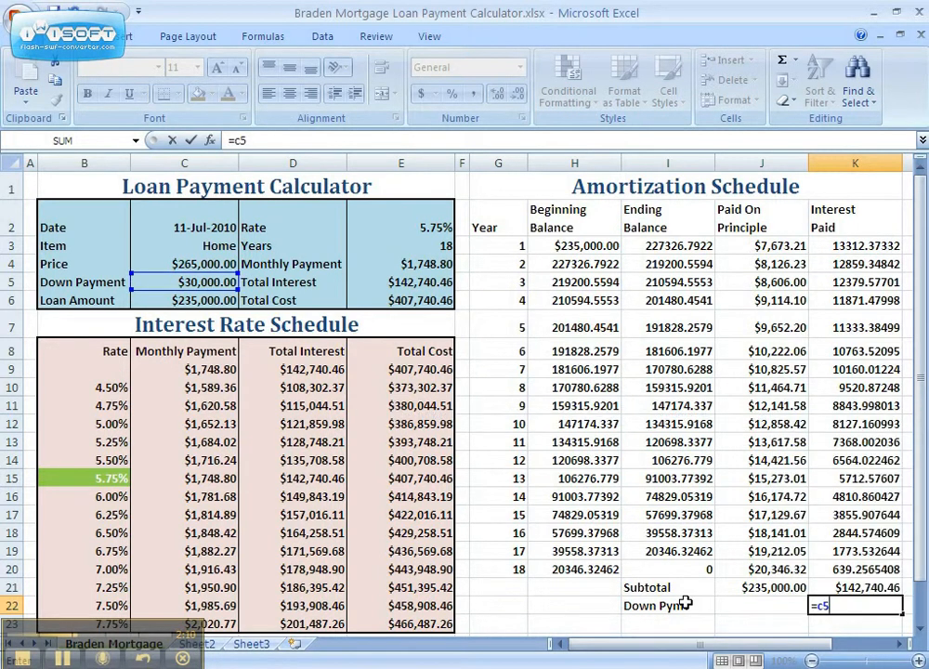
key(Return)
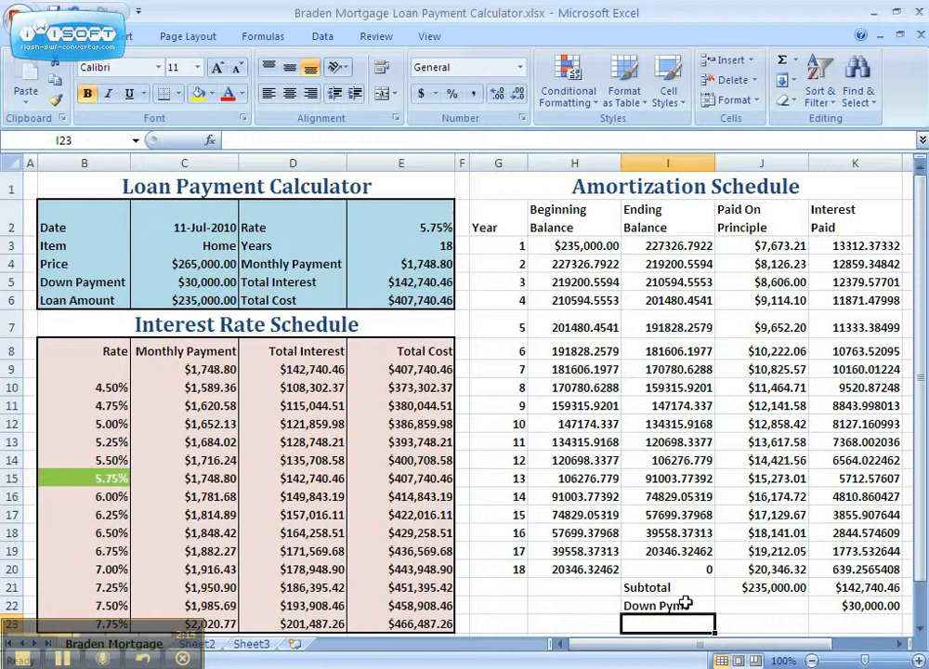
- Label I23 "Total Cost" and enter =J21+K21+K22 in K23
text(Total)
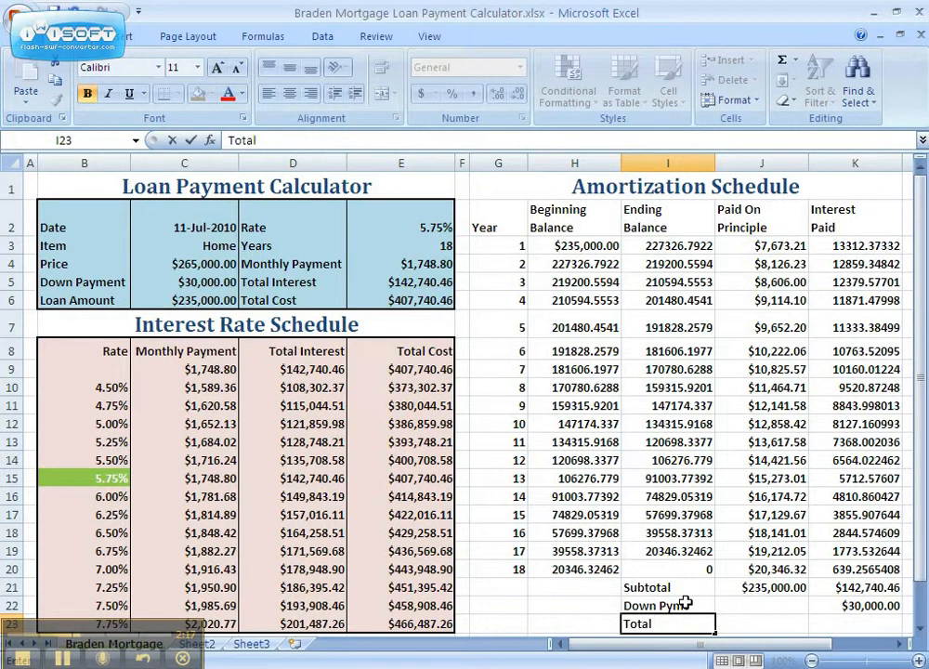
text( Cost)
key(Tab)
key(Tab)
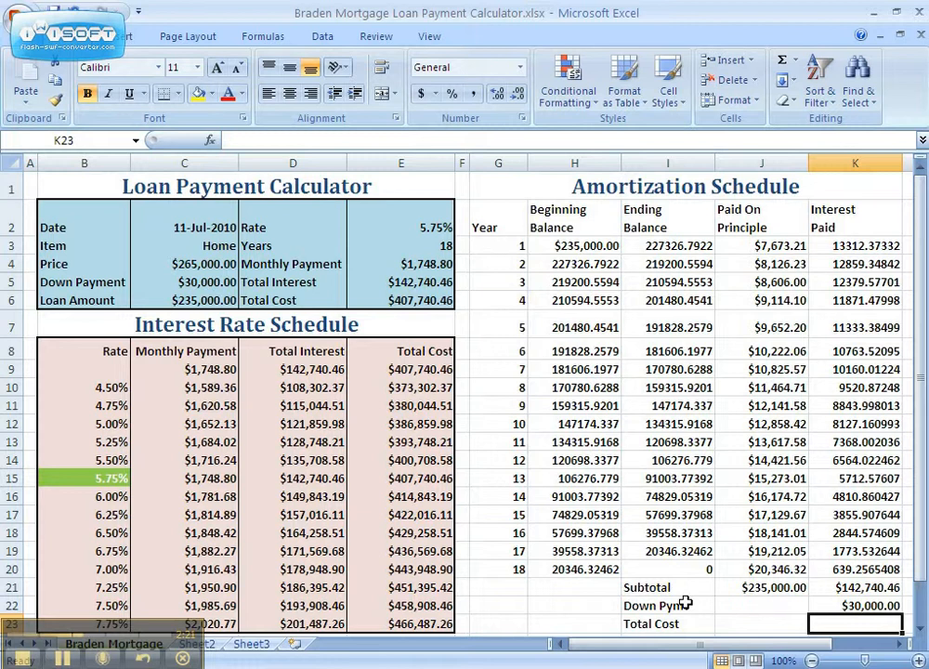
text(=)
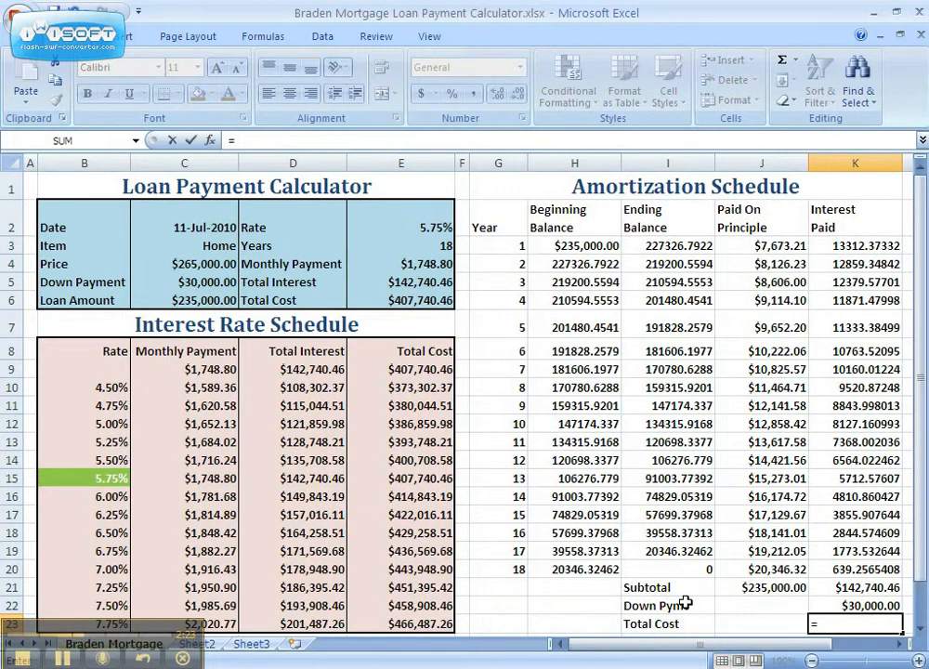
text(j21+)
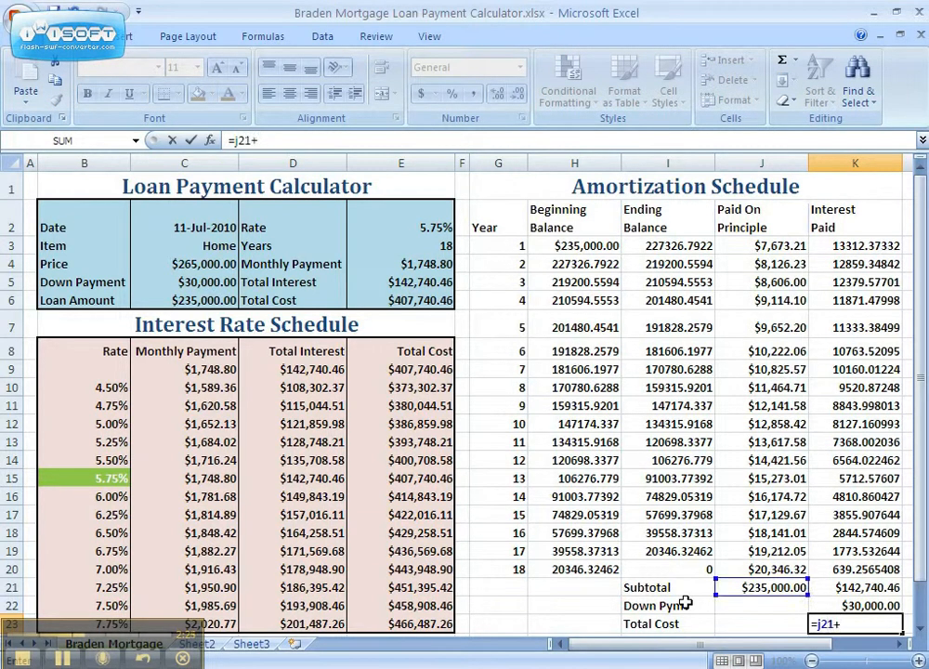
text(k21+)
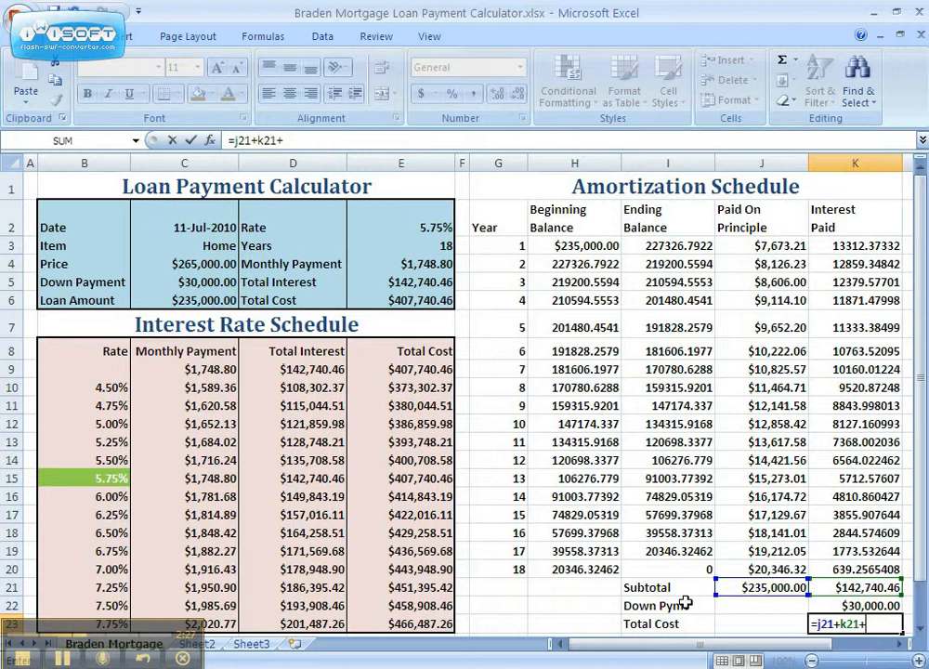
text(k22)
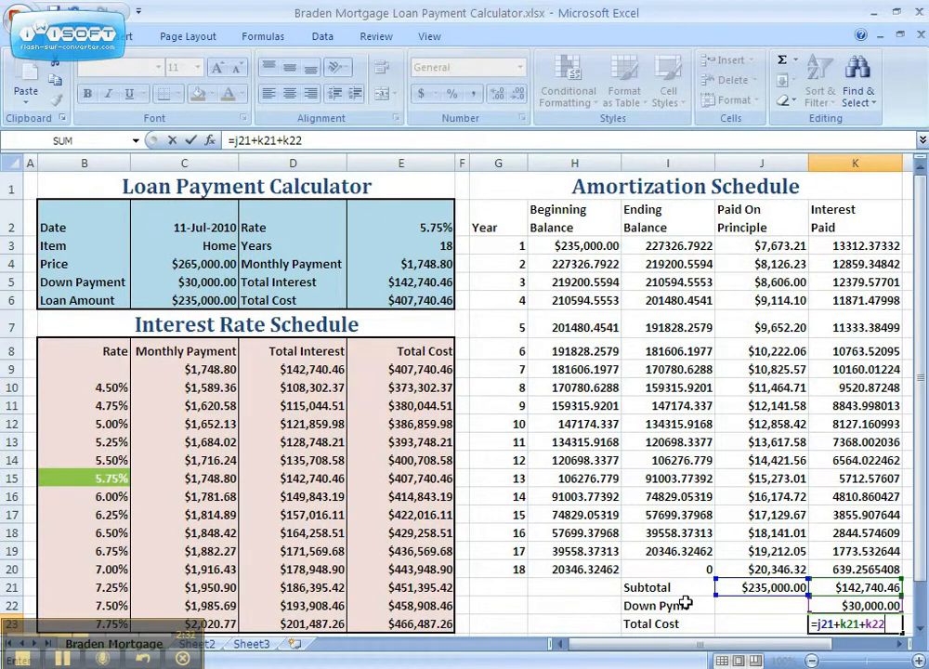
key(Return)
click(685, 604)
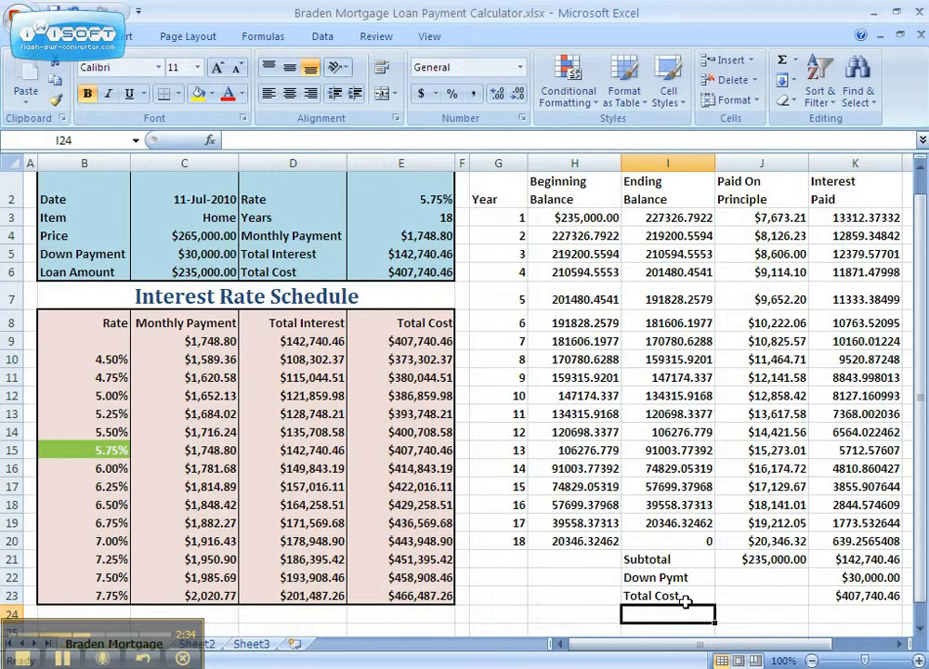
scroll(685, 601, up, 1)
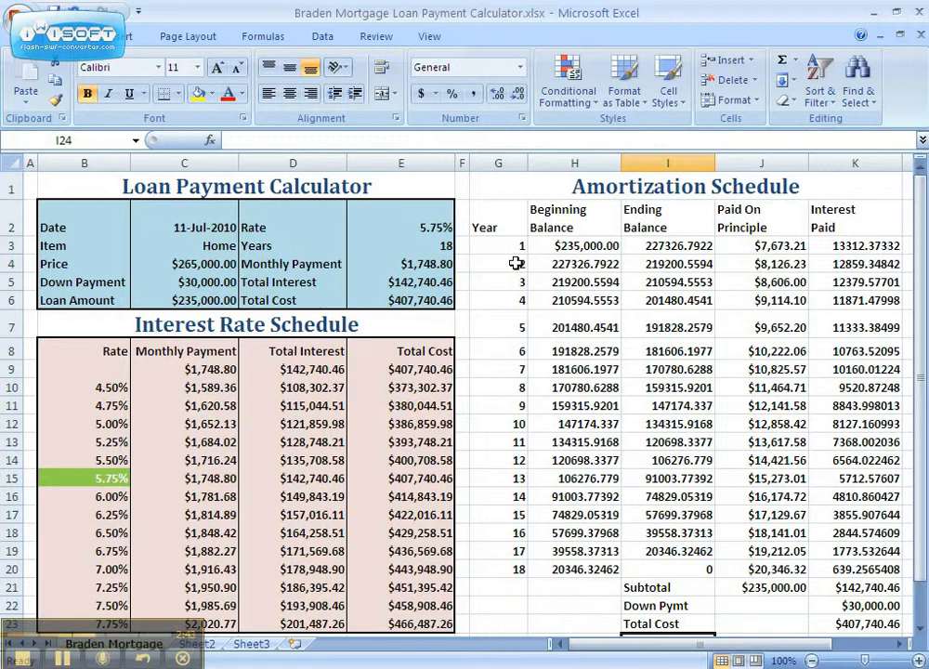
drag(503, 215, 882, 620)
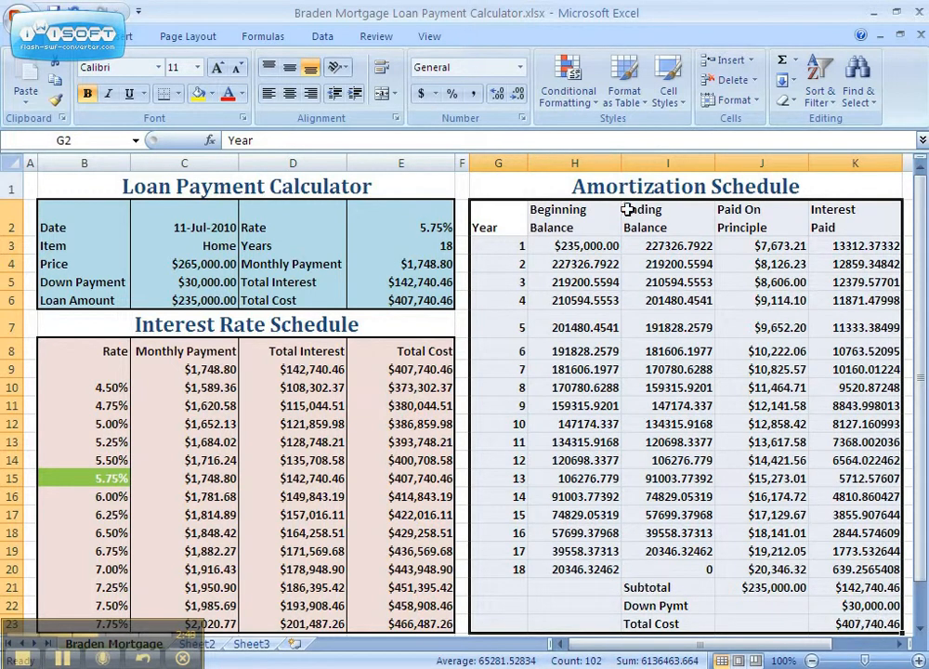
right_click(684, 277)
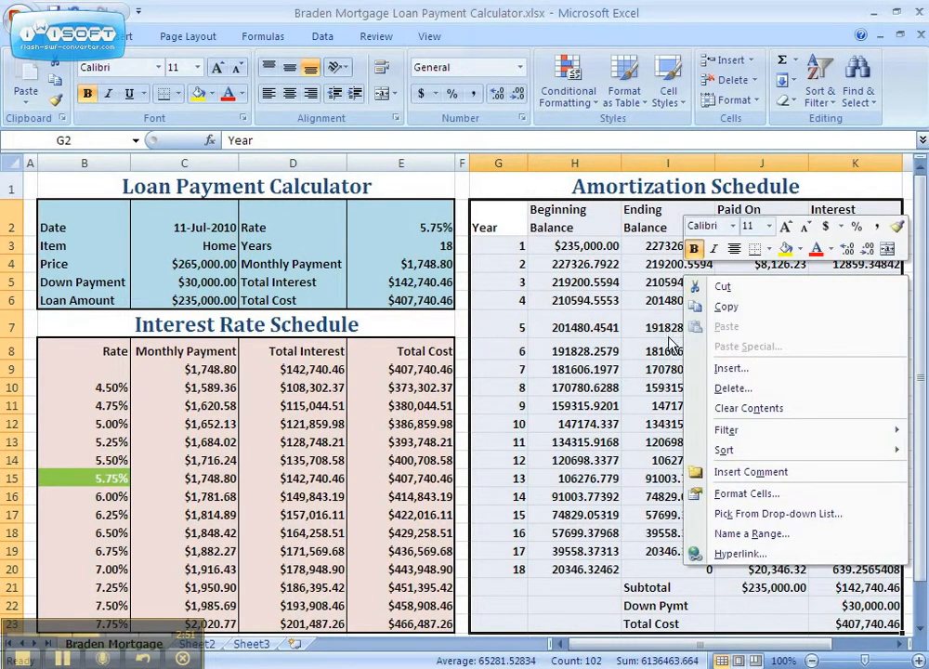
click(767, 494)
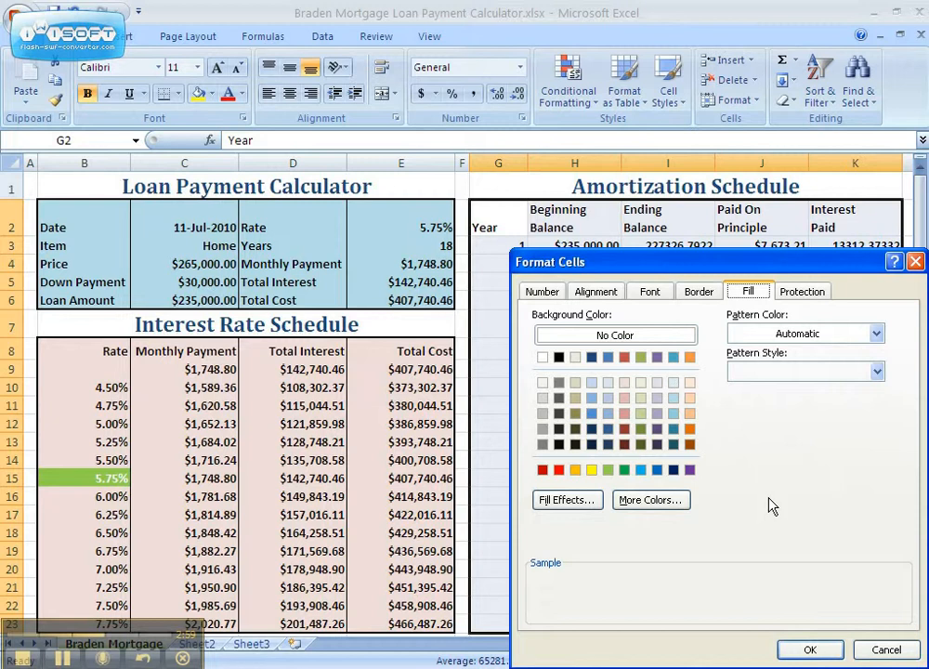
click(869, 653)
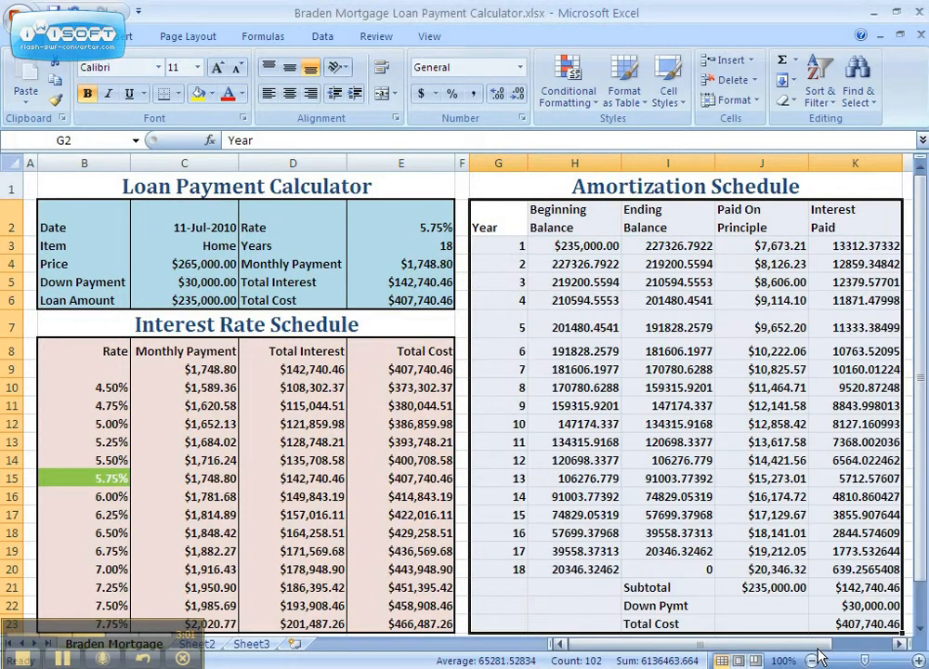
click(652, 420)
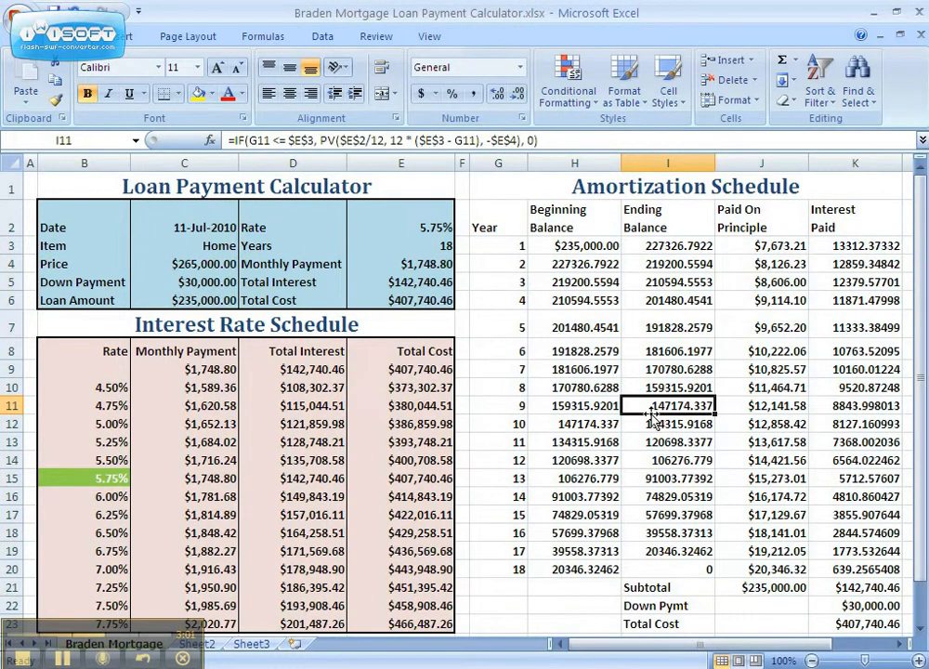
- Copy the currency formatting of H3 onto the other first-year amounts in I3:K3 with Format Painter
click(548, 246)
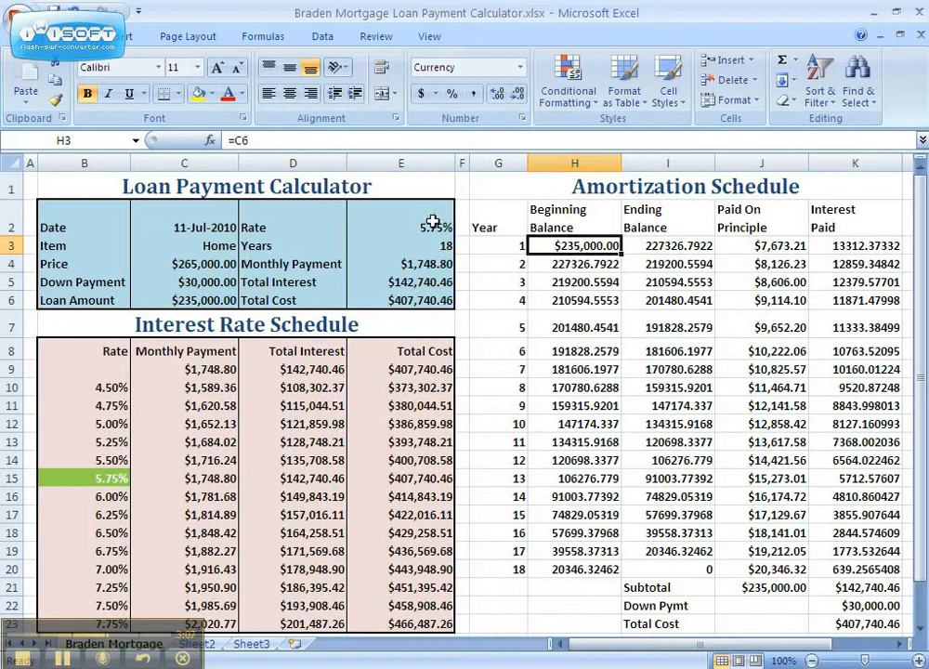
click(58, 104)
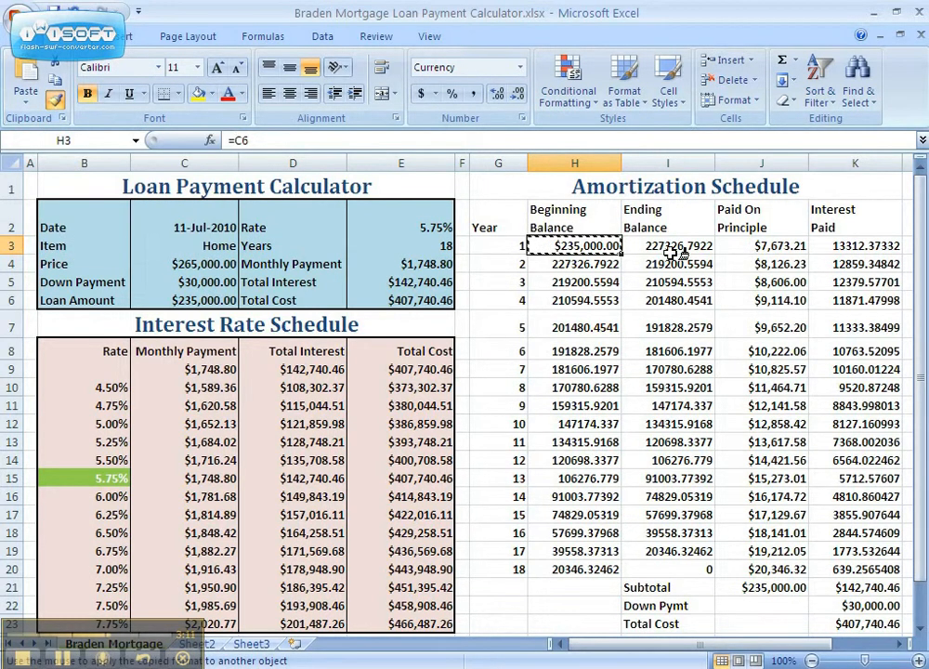
drag(676, 246, 844, 245)
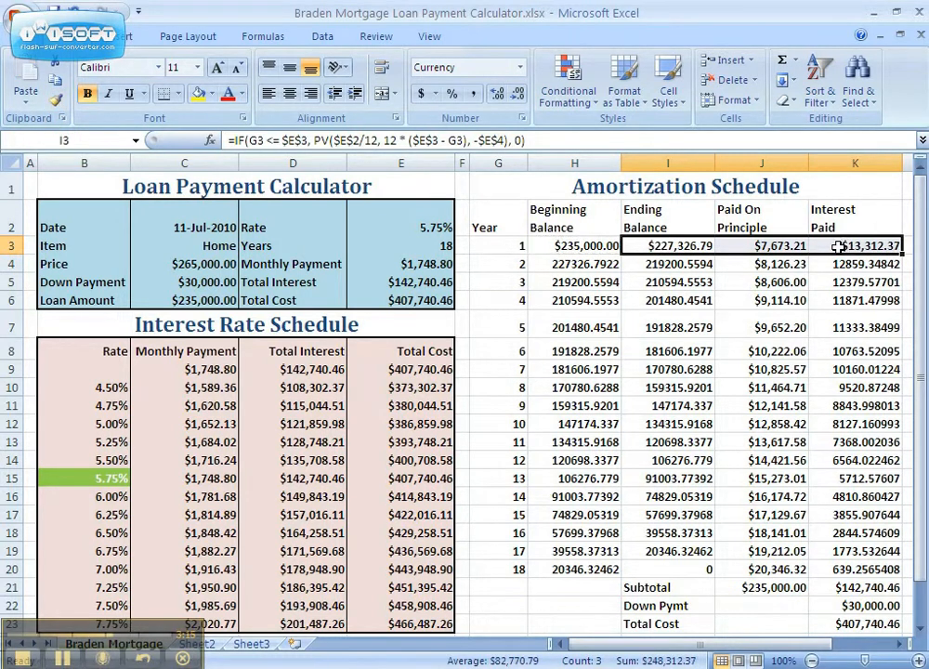
- Format H4:K20 as Currency with 2 decimal places, no symbol and negative numbers in red without a minus sign
drag(557, 263, 870, 567)
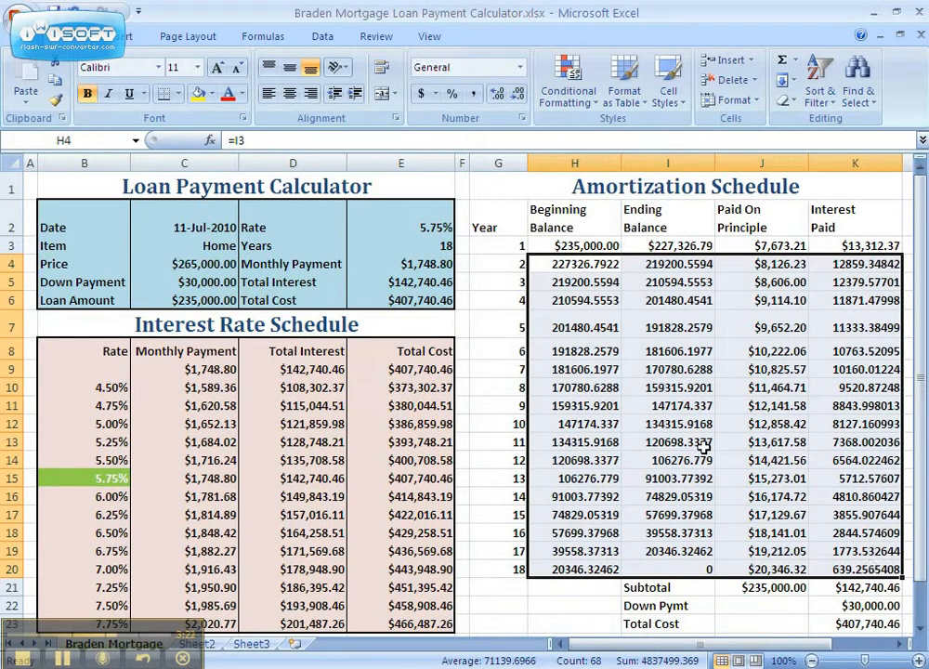
right_click(650, 347)
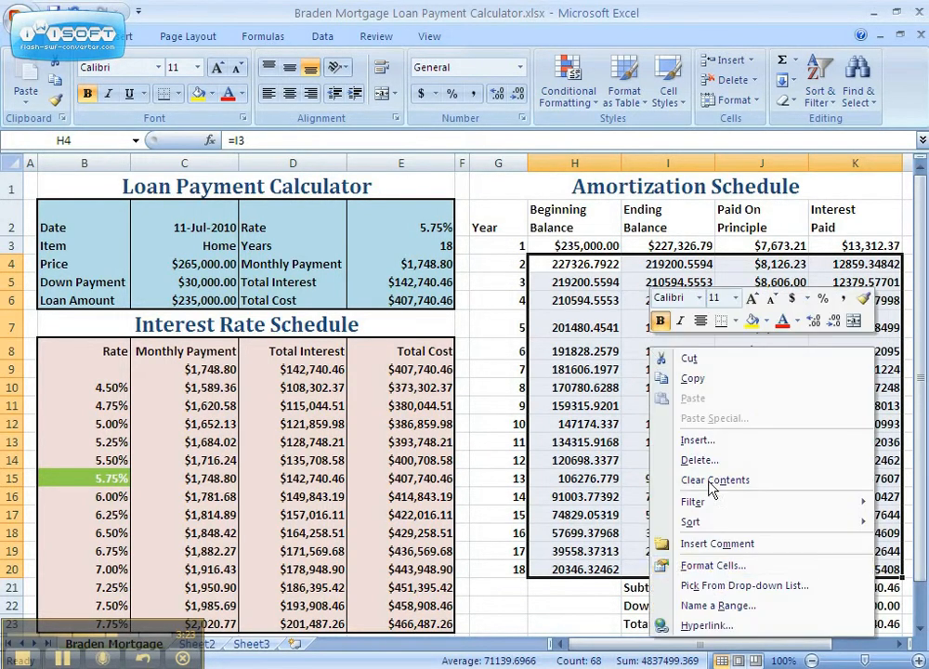
click(713, 563)
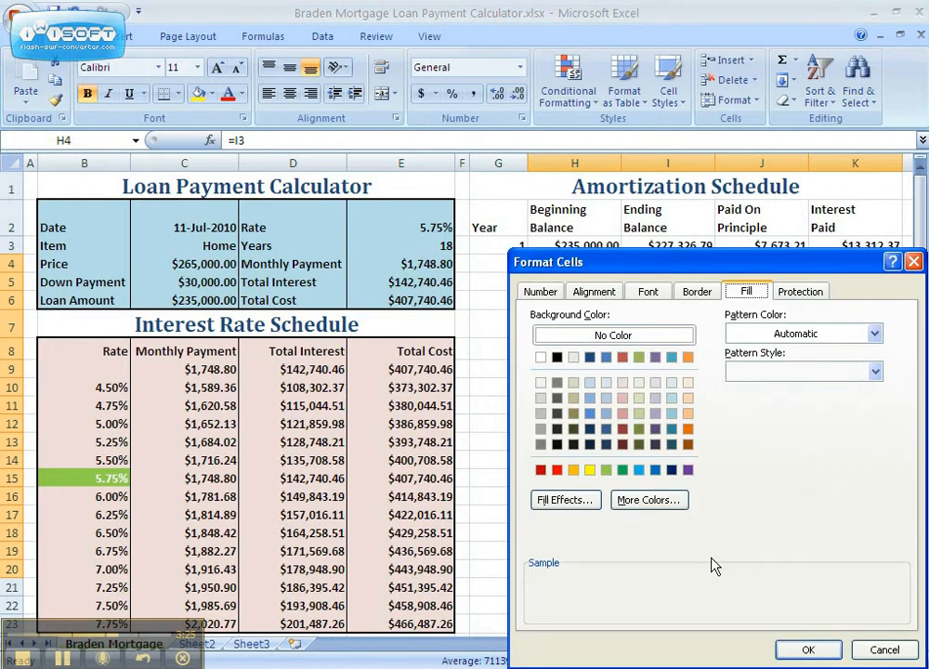
click(540, 291)
click(559, 354)
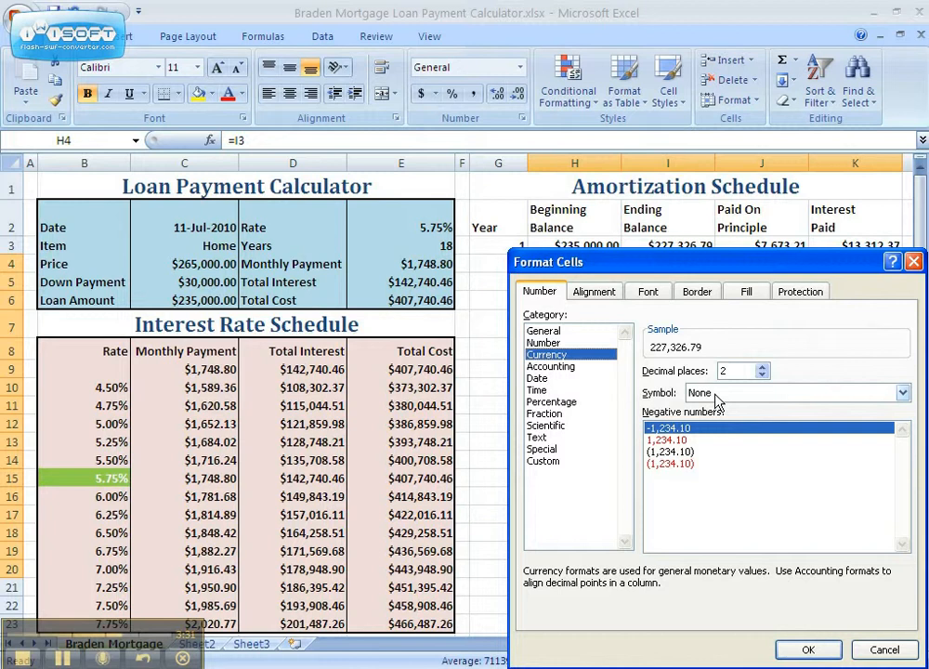
click(684, 439)
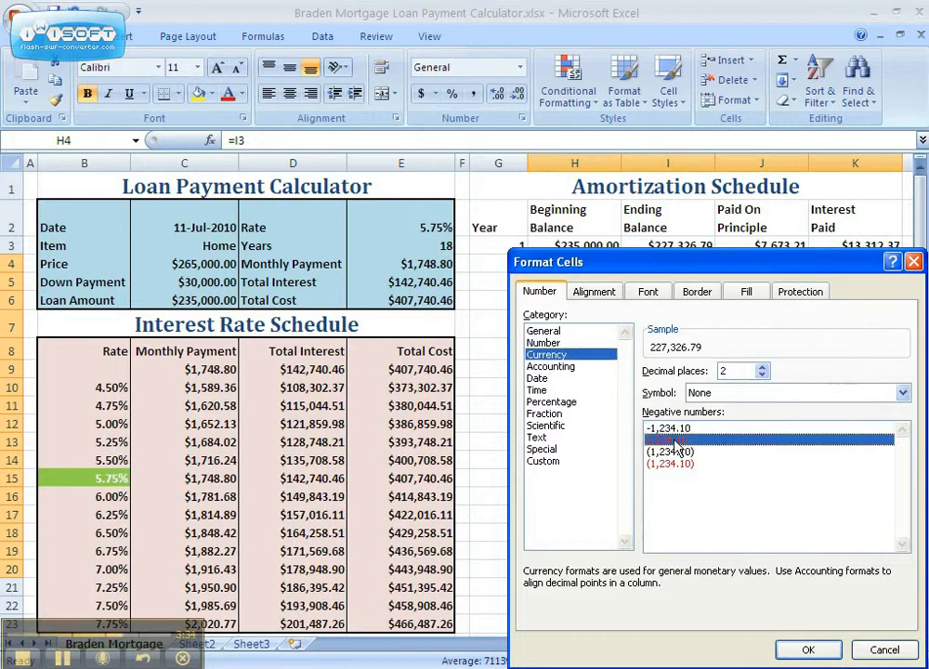
click(801, 648)
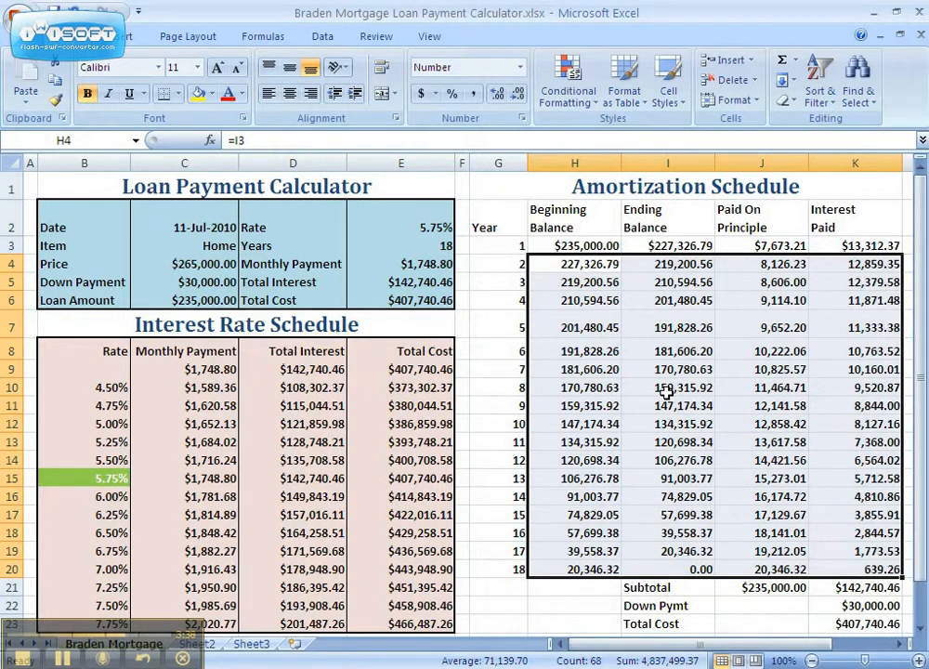
- Give the schedule range G2:K23 a heavy solid outline border and thin vertical lines between its columns
click(496, 226)
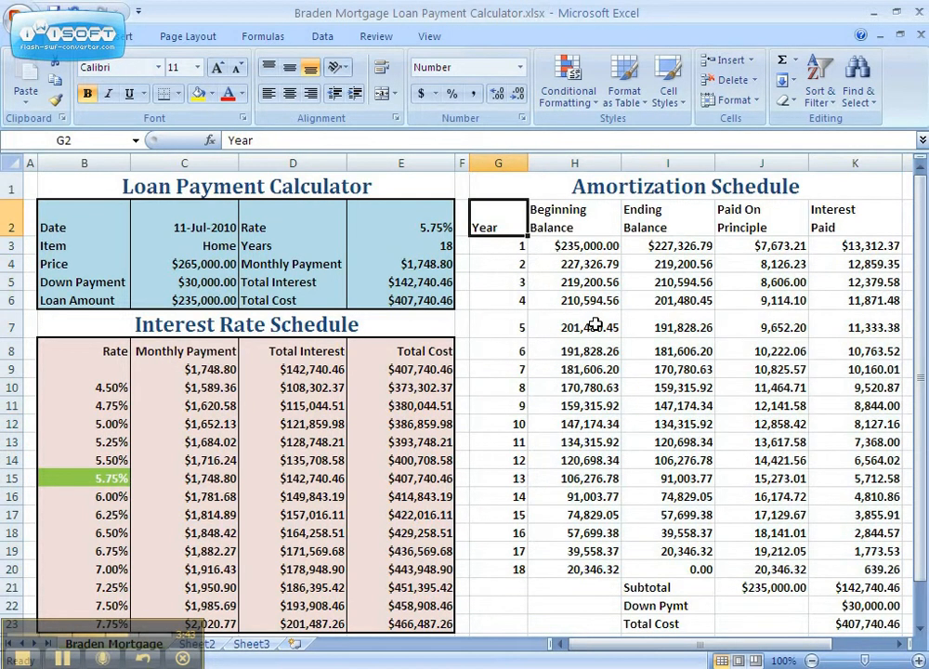
drag(496, 225, 833, 620)
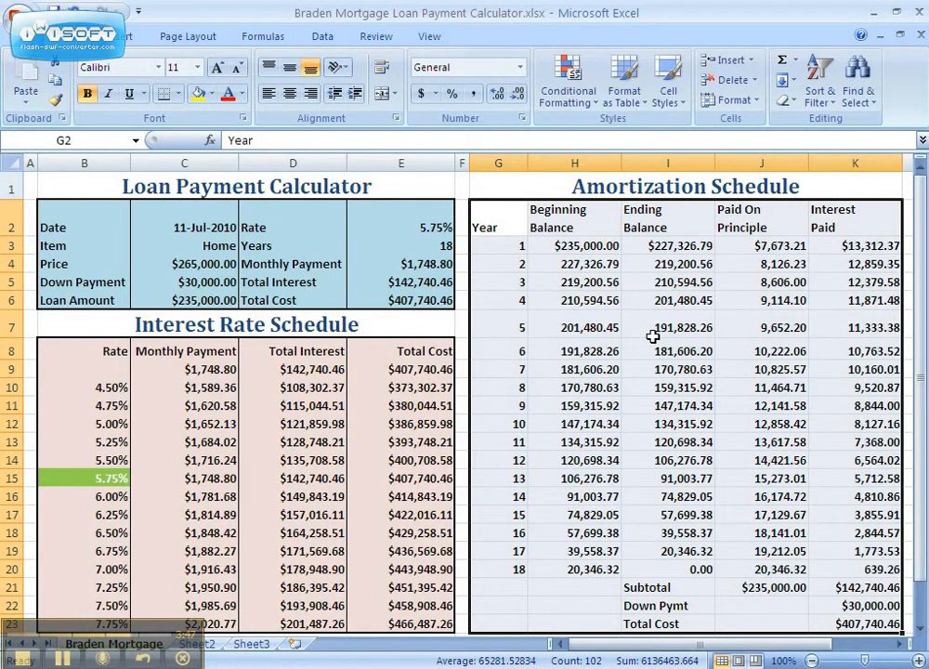
right_click(654, 338)
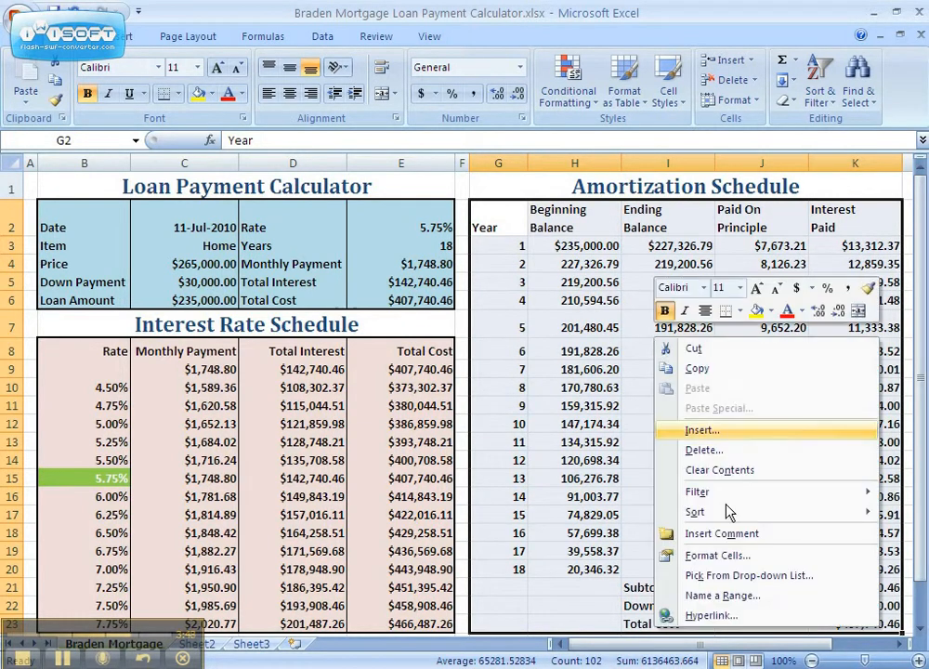
click(723, 555)
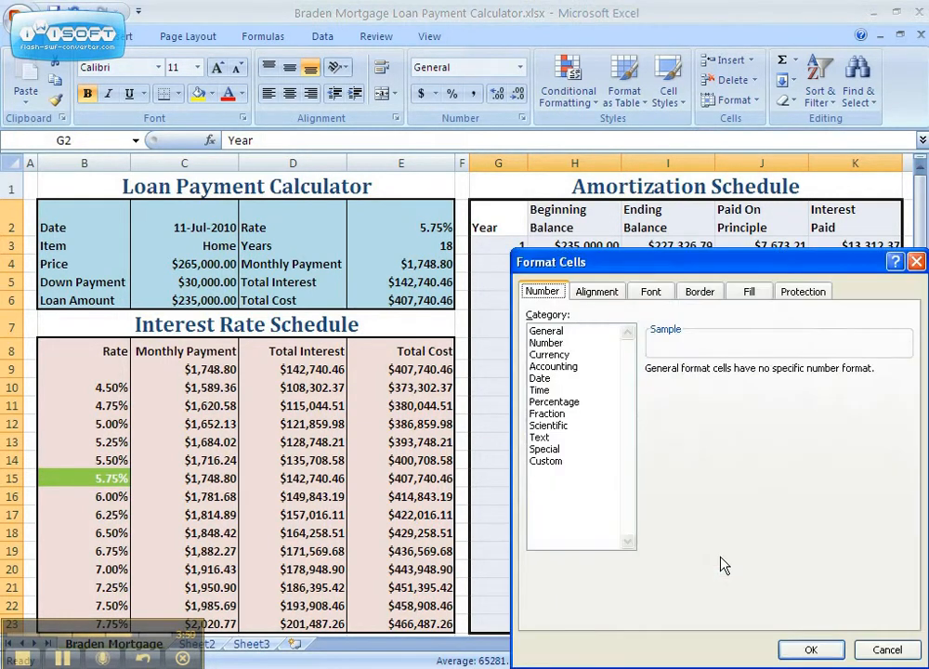
click(715, 294)
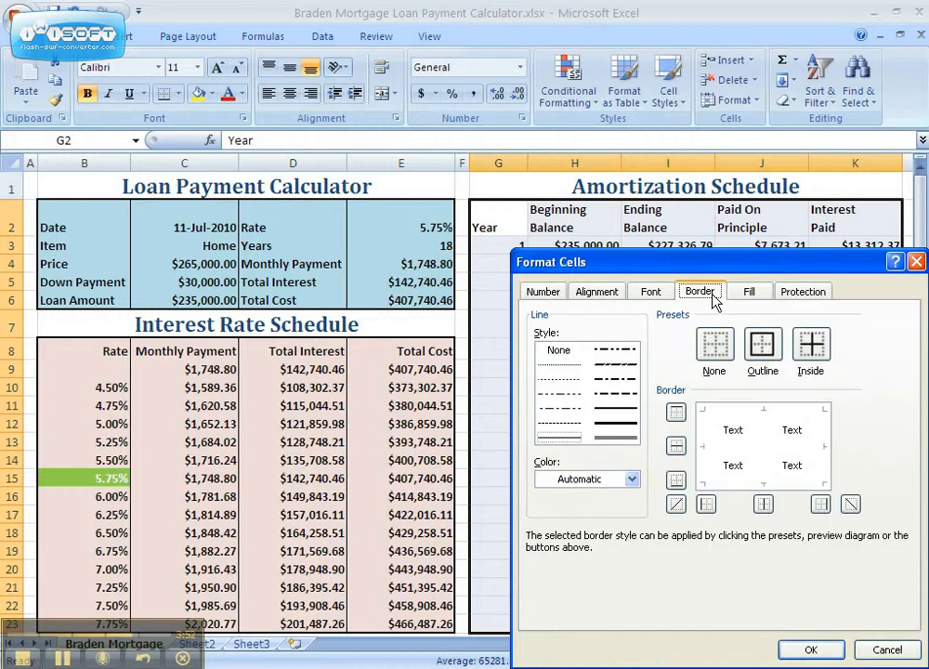
click(615, 410)
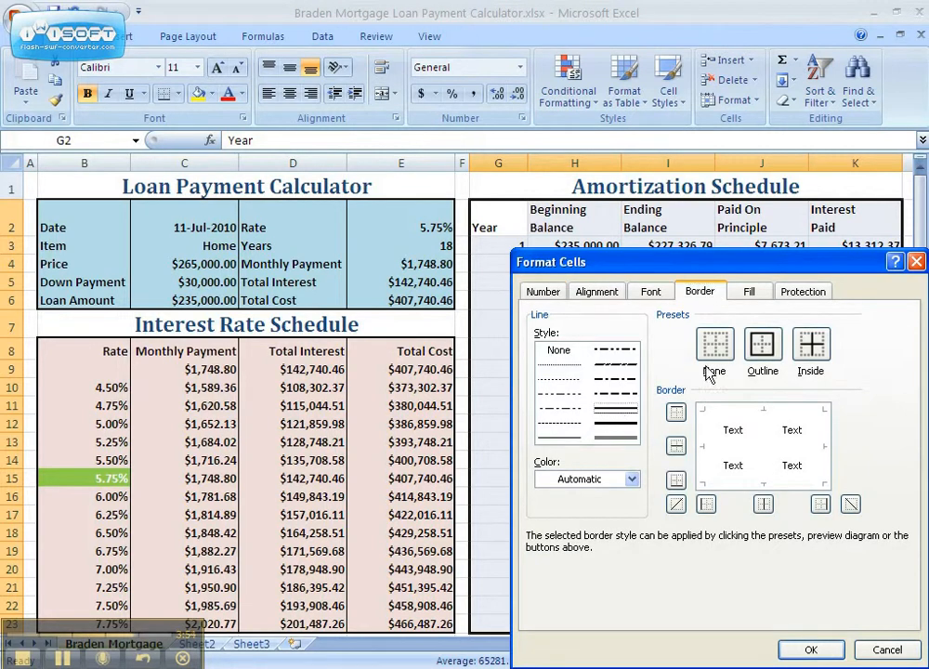
click(762, 346)
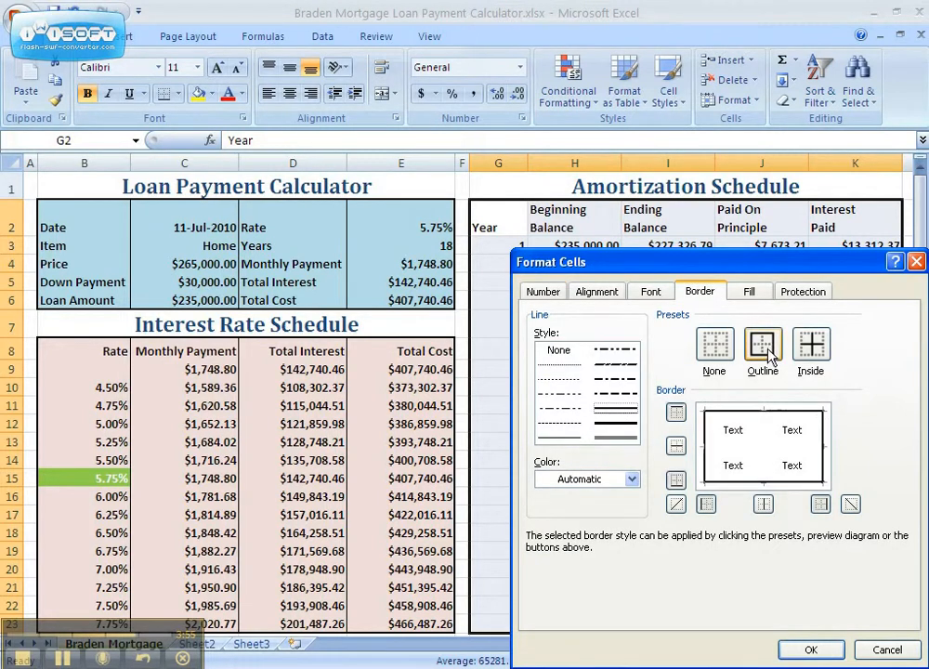
click(560, 435)
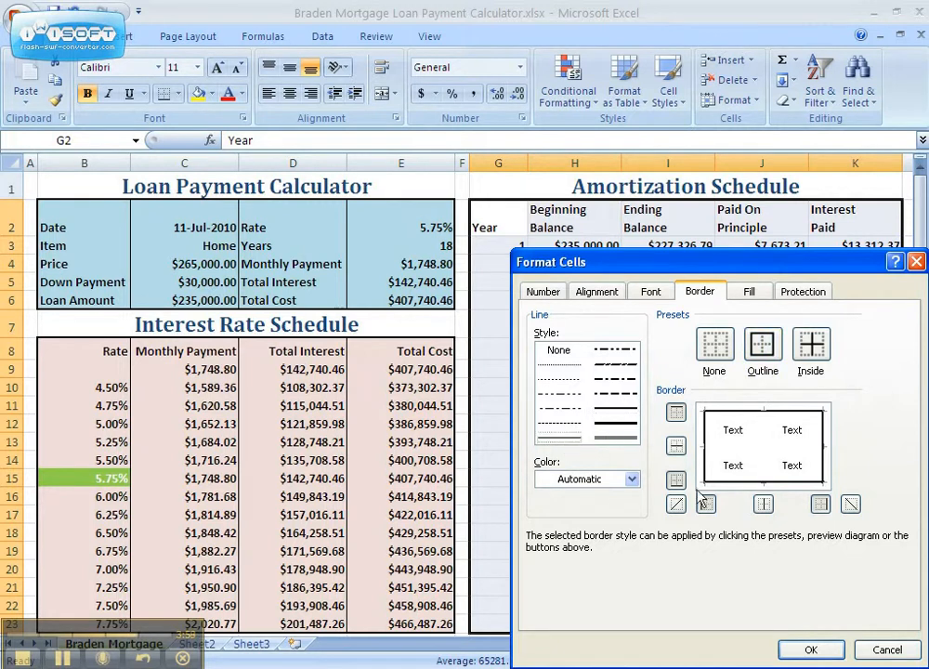
click(761, 504)
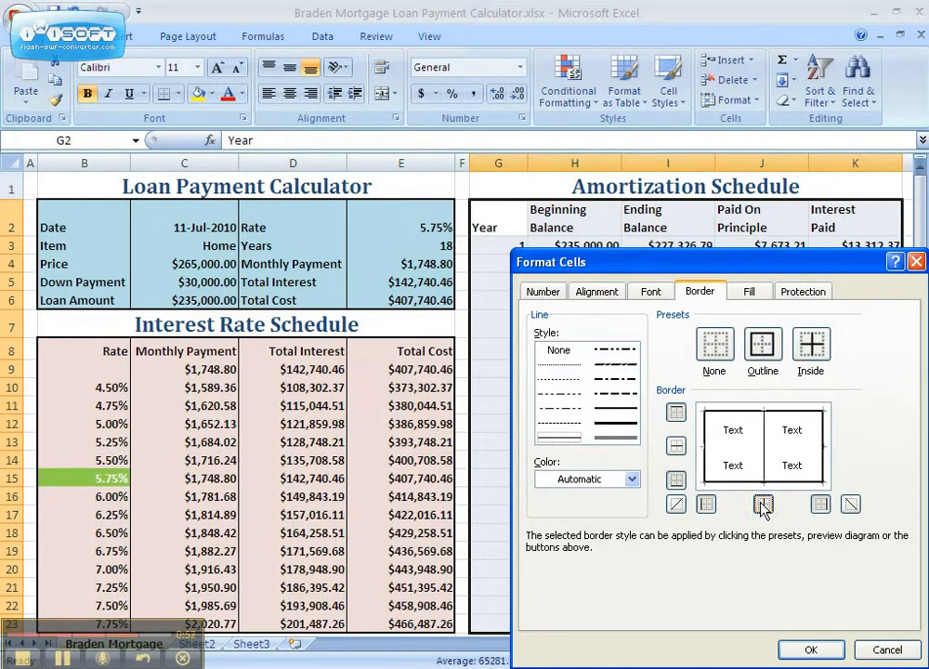
- Fill G2:K23 with the lightest blue theme colour and apply the cell formatting
click(750, 293)
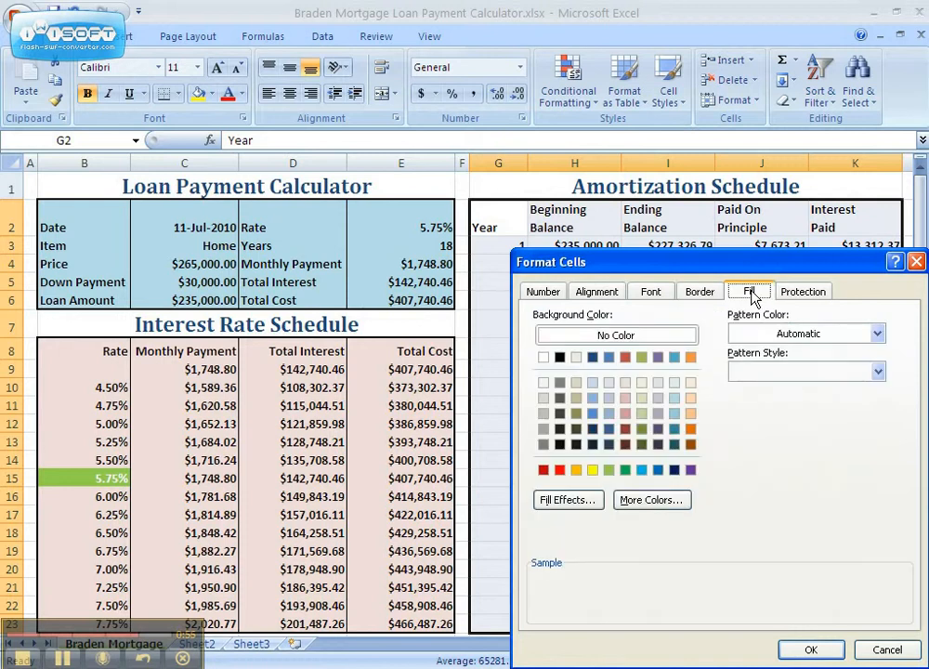
click(609, 383)
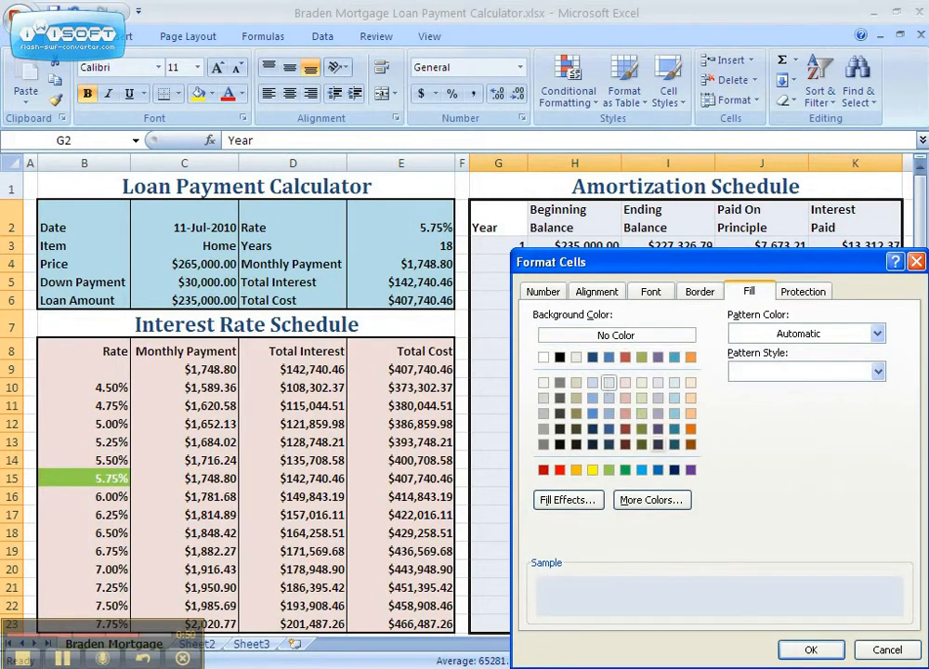
click(801, 656)
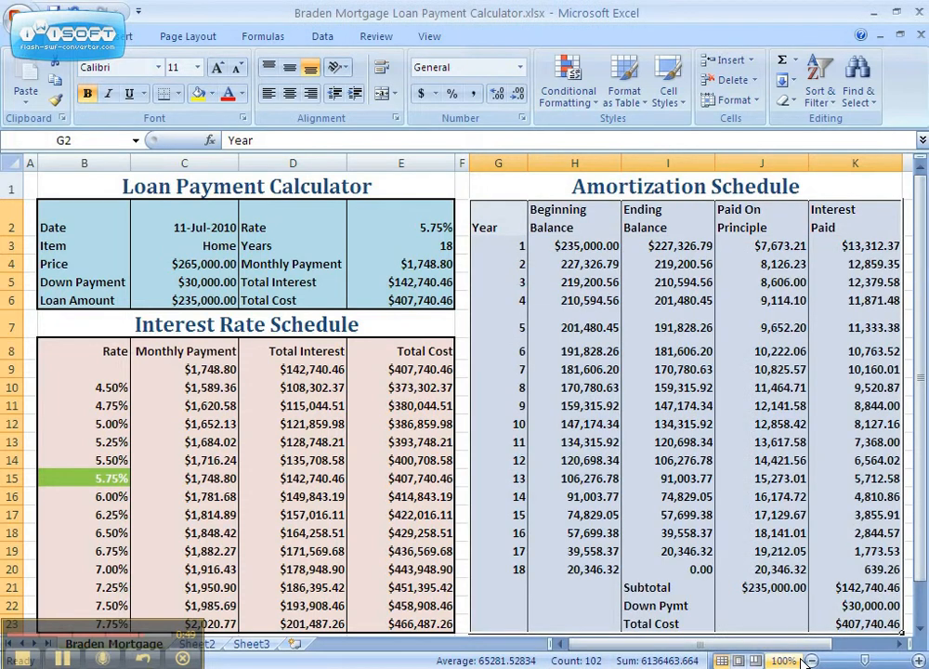
click(731, 417)
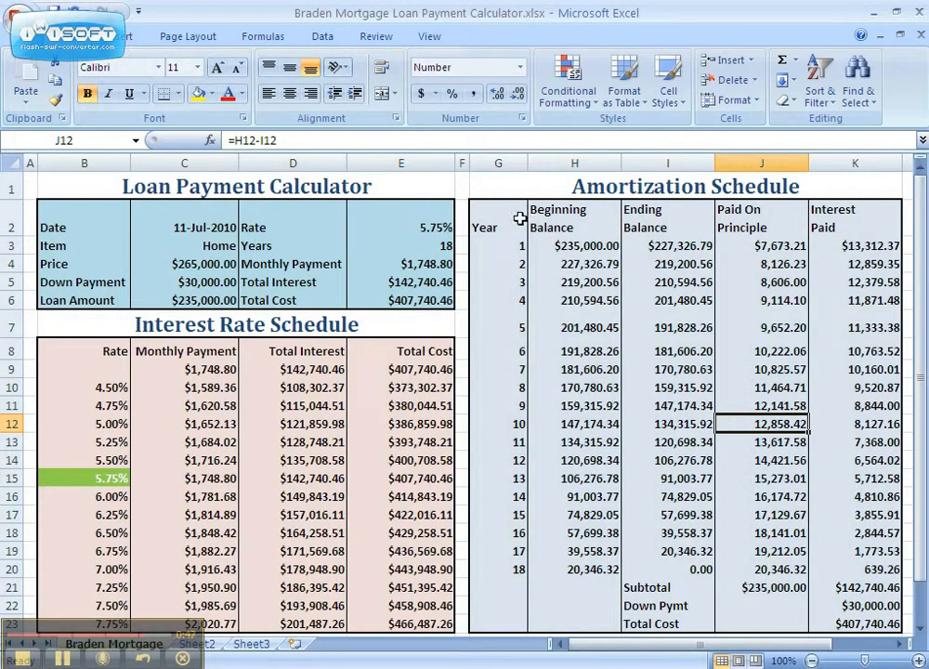
- Add a bottom border beneath the header row G2:K2 and beneath the year 18 row G20:K20
drag(492, 223, 877, 228)
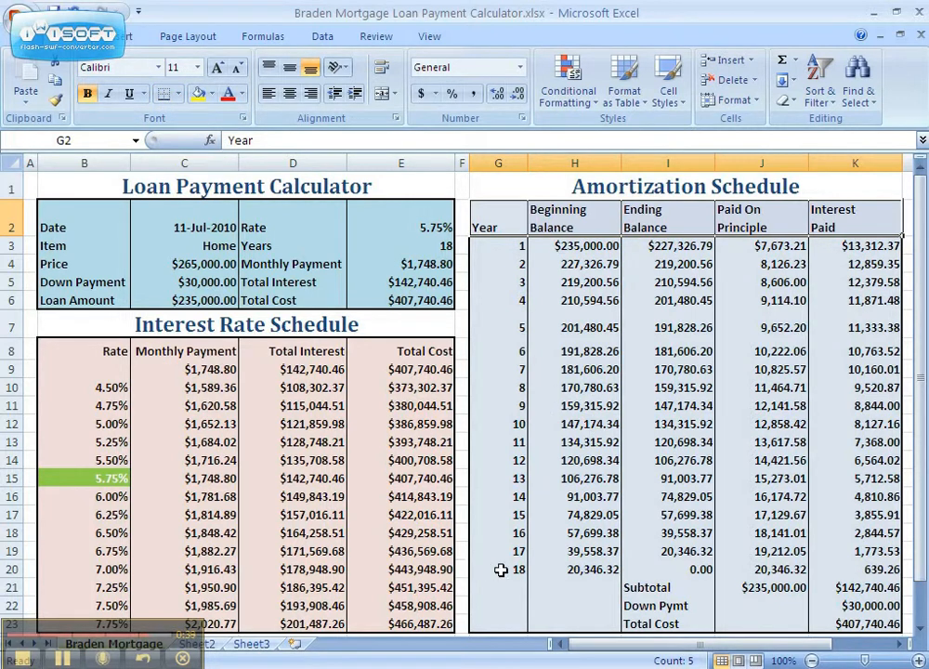
drag(493, 568, 870, 560)
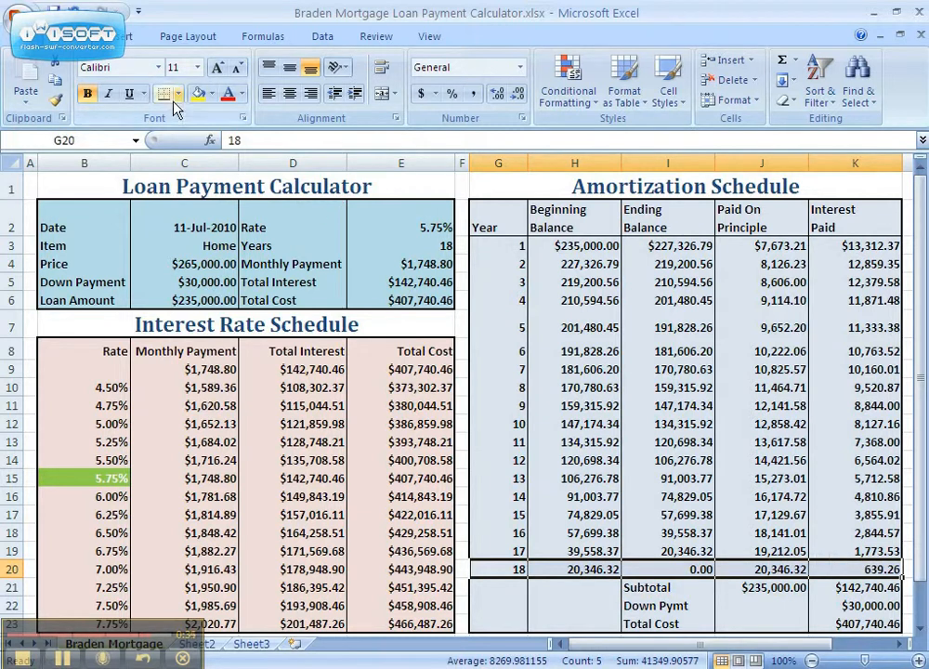
click(733, 438)
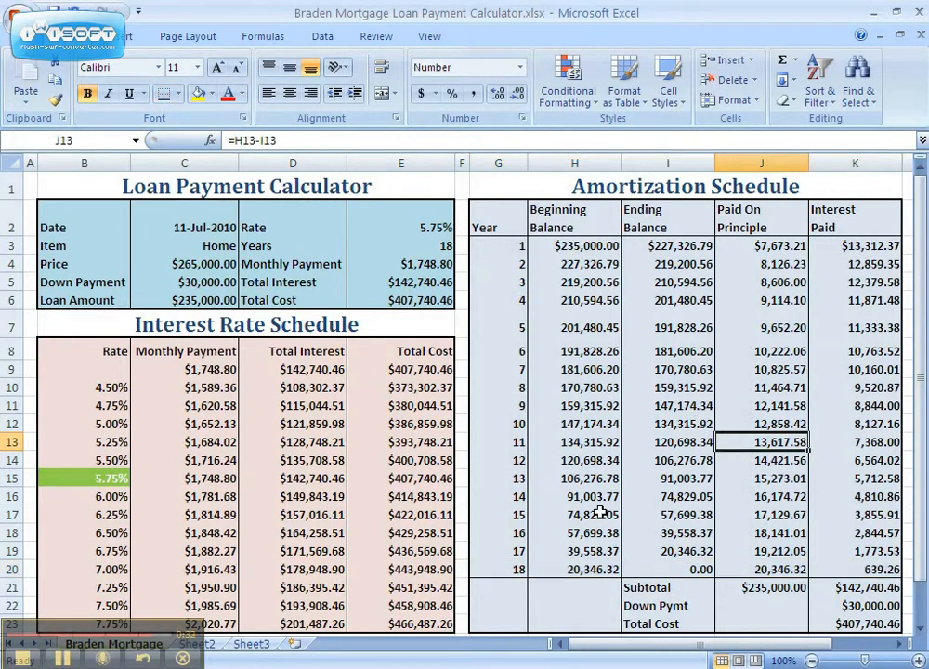